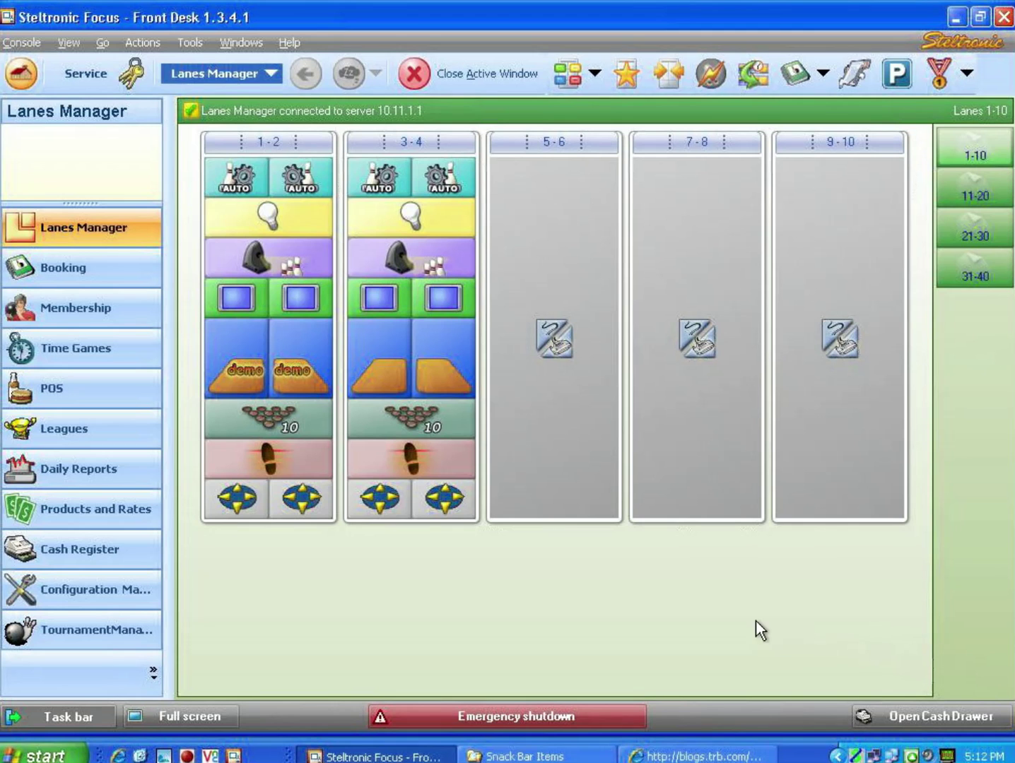
Step: Add a new member with first name Membership and last name Card, and save the record
click(100, 321)
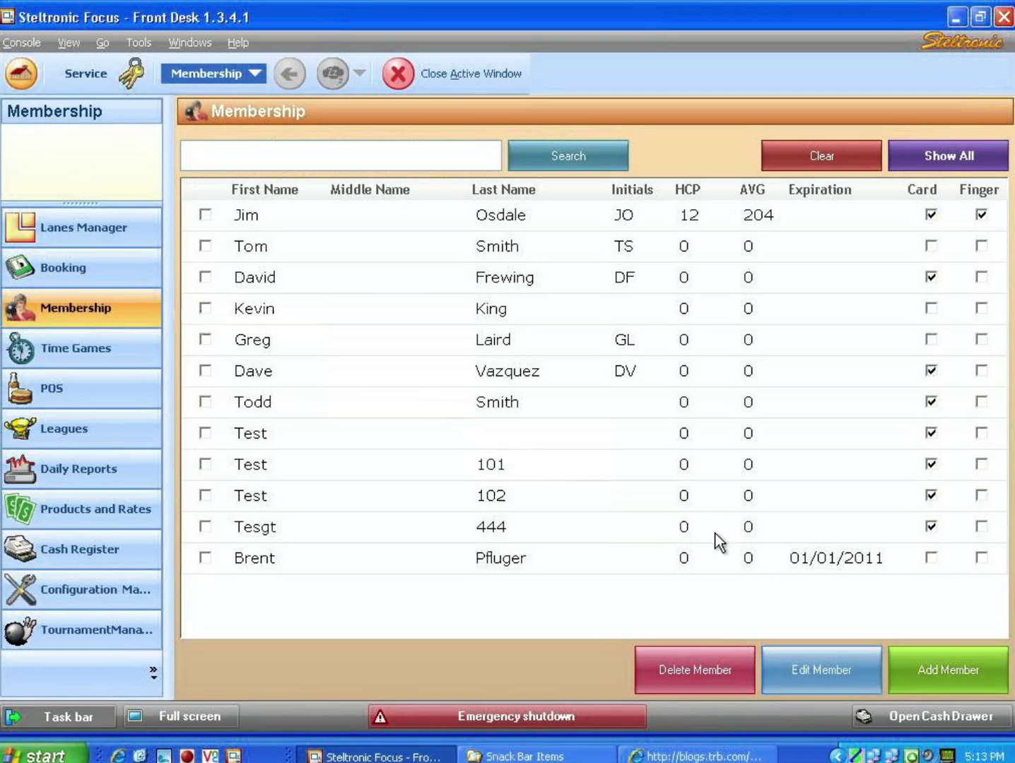
click(941, 673)
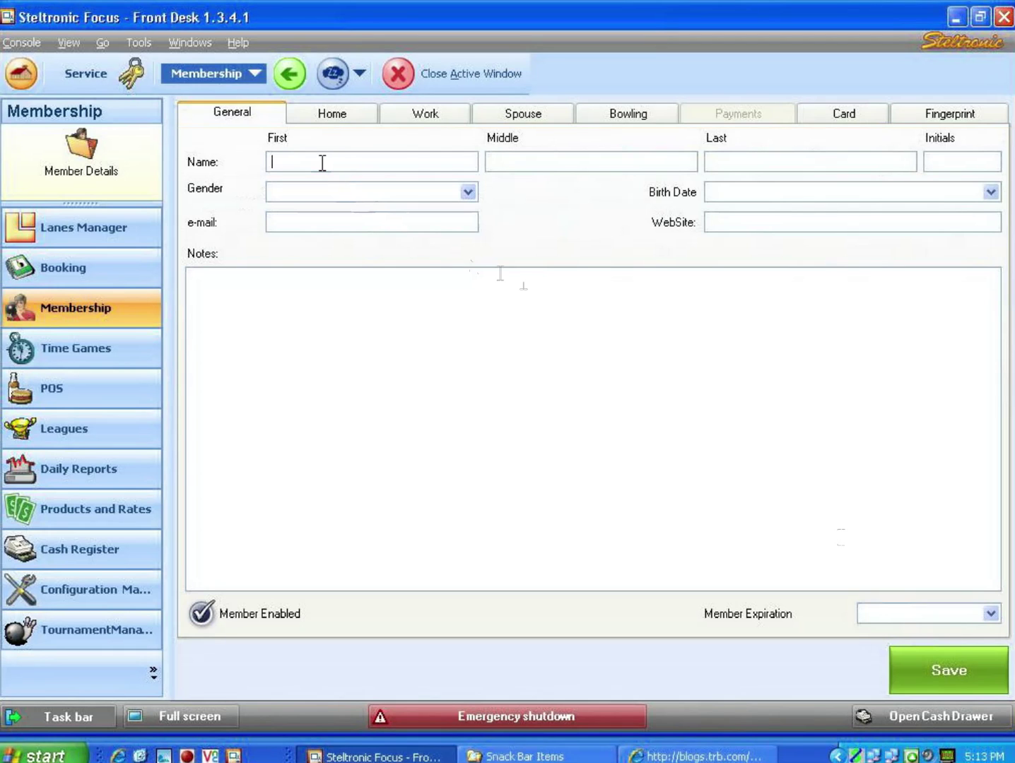
text(Membership)
key(Tab)
key(Tab)
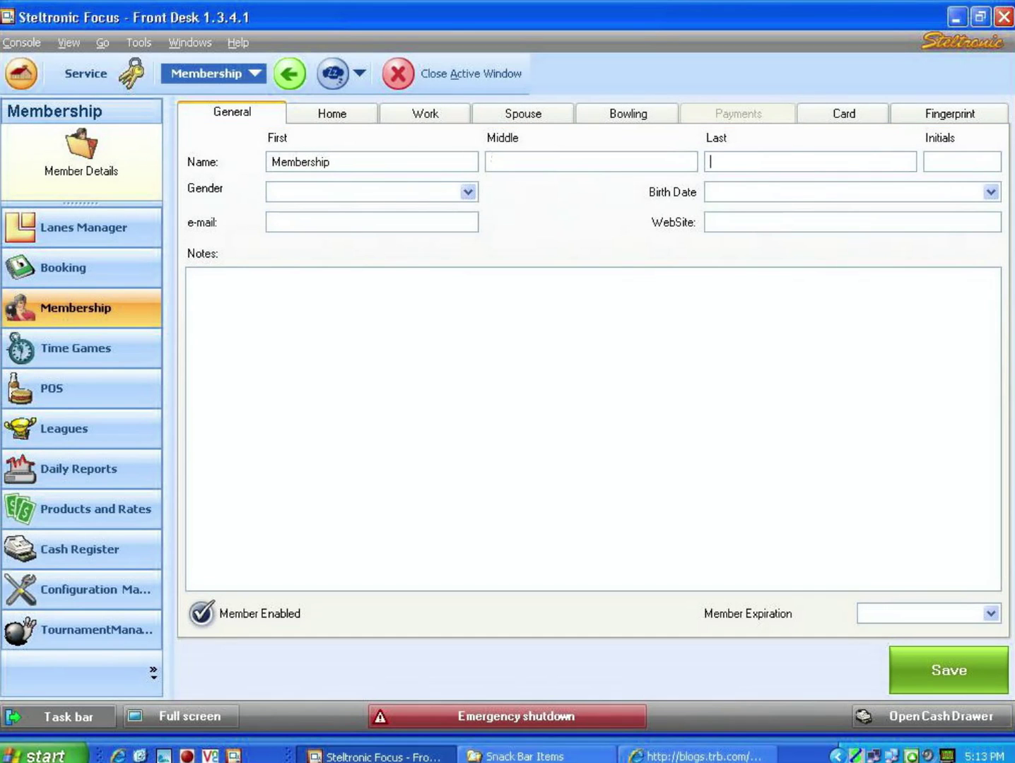
text(Card)
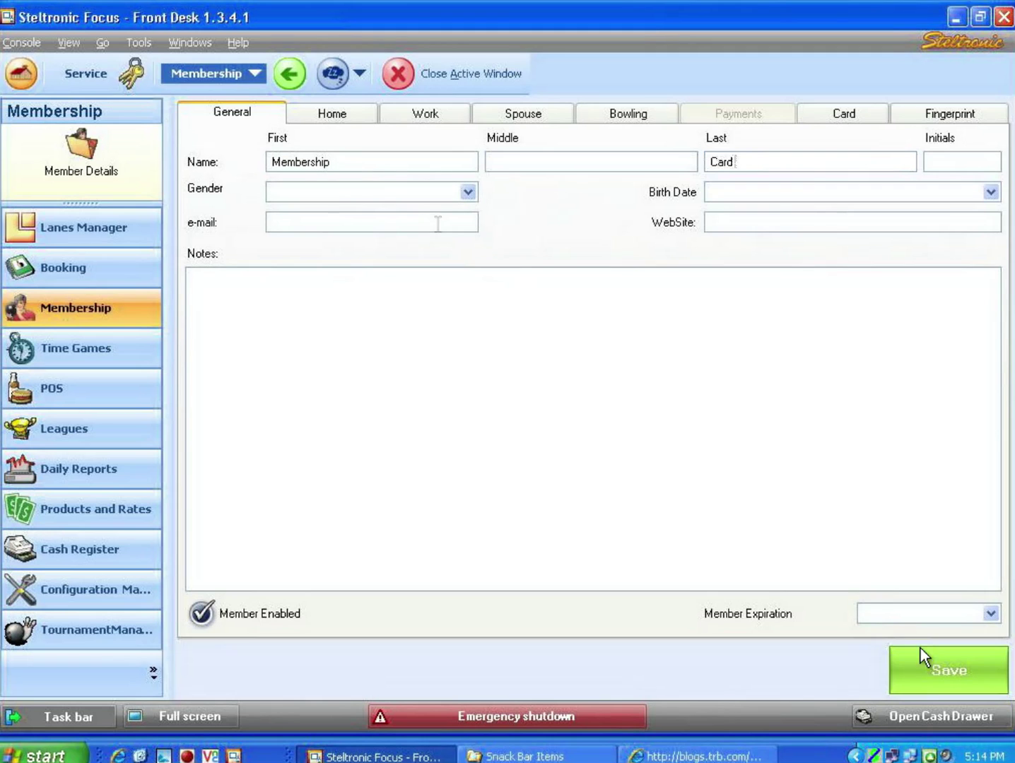
click(921, 668)
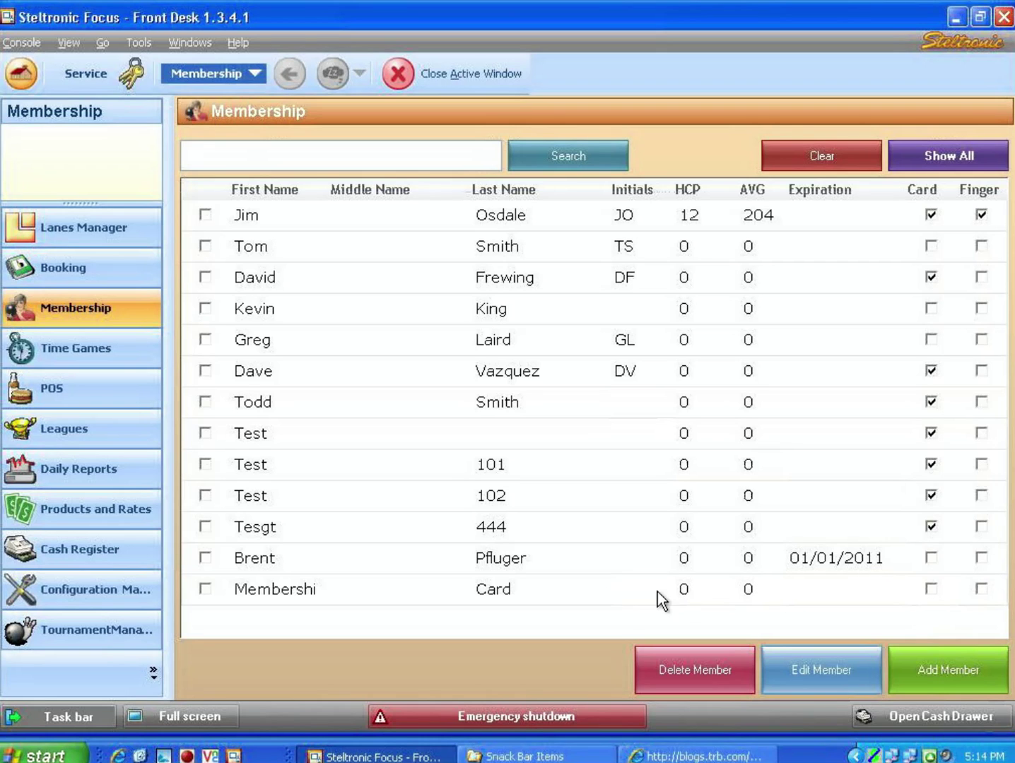
click(205, 590)
click(245, 592)
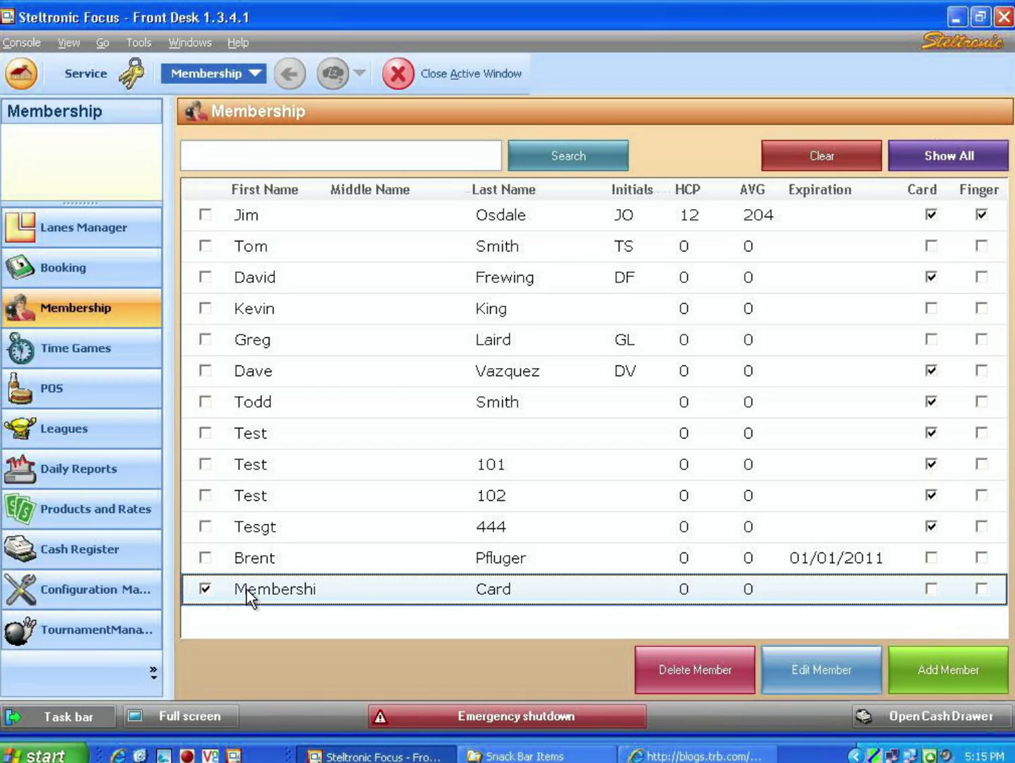
click(205, 558)
click(206, 527)
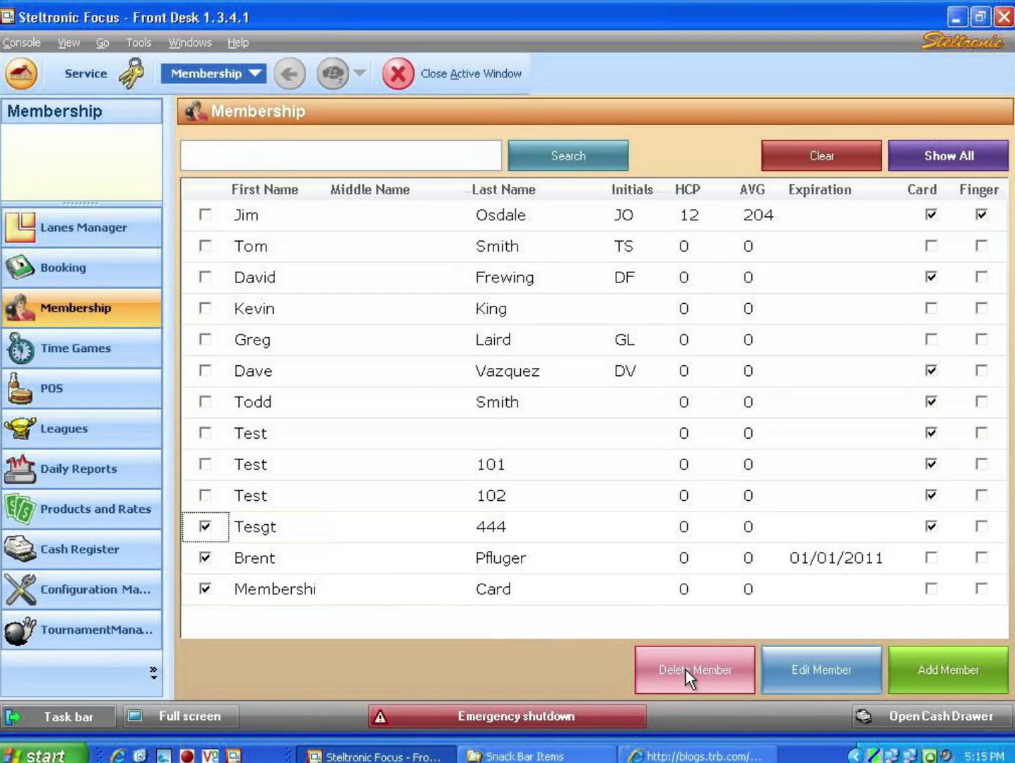
click(205, 527)
click(205, 556)
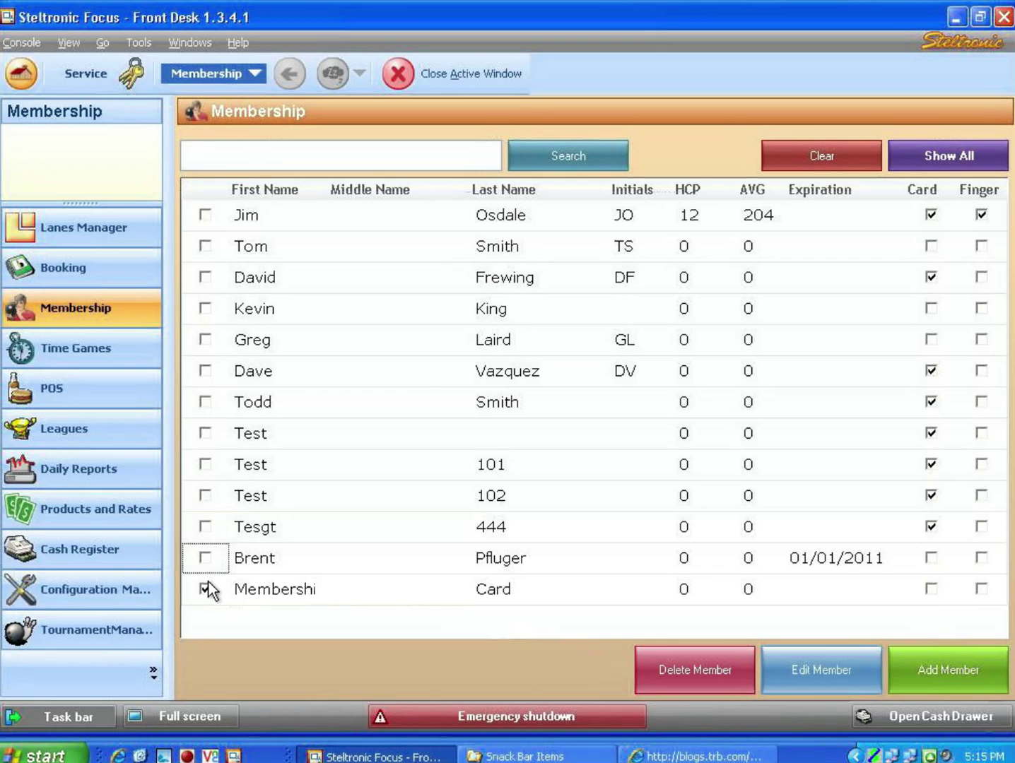
click(206, 589)
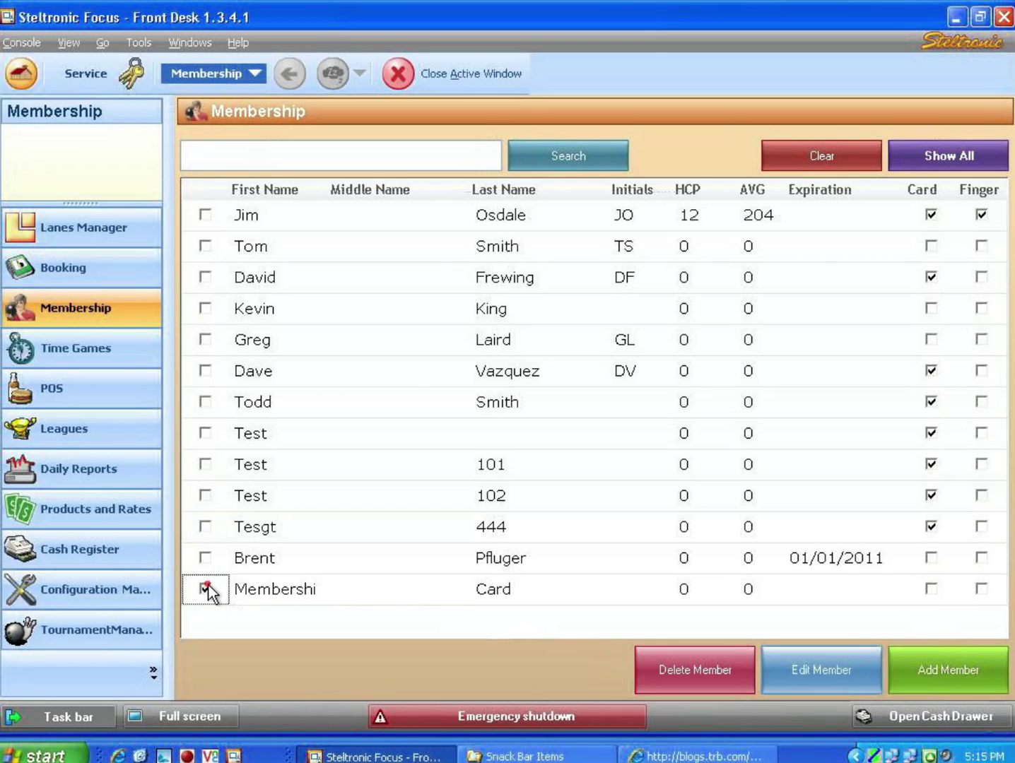
Step: Open the Membership Card member record for editing
click(281, 592)
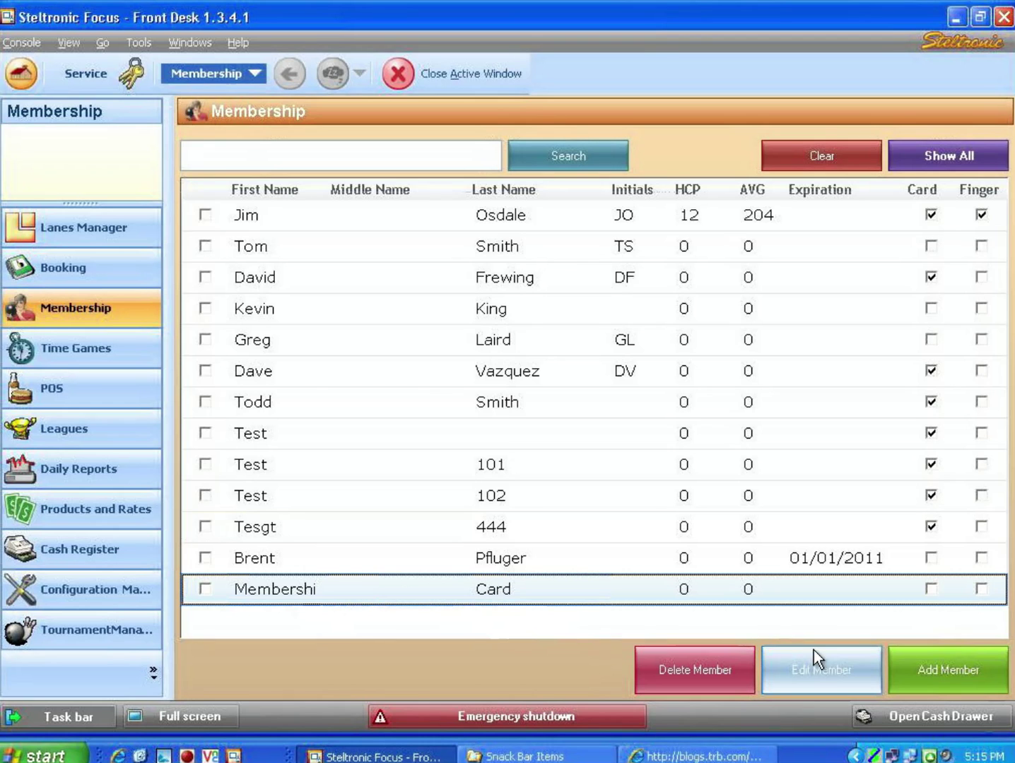
click(827, 666)
click(827, 667)
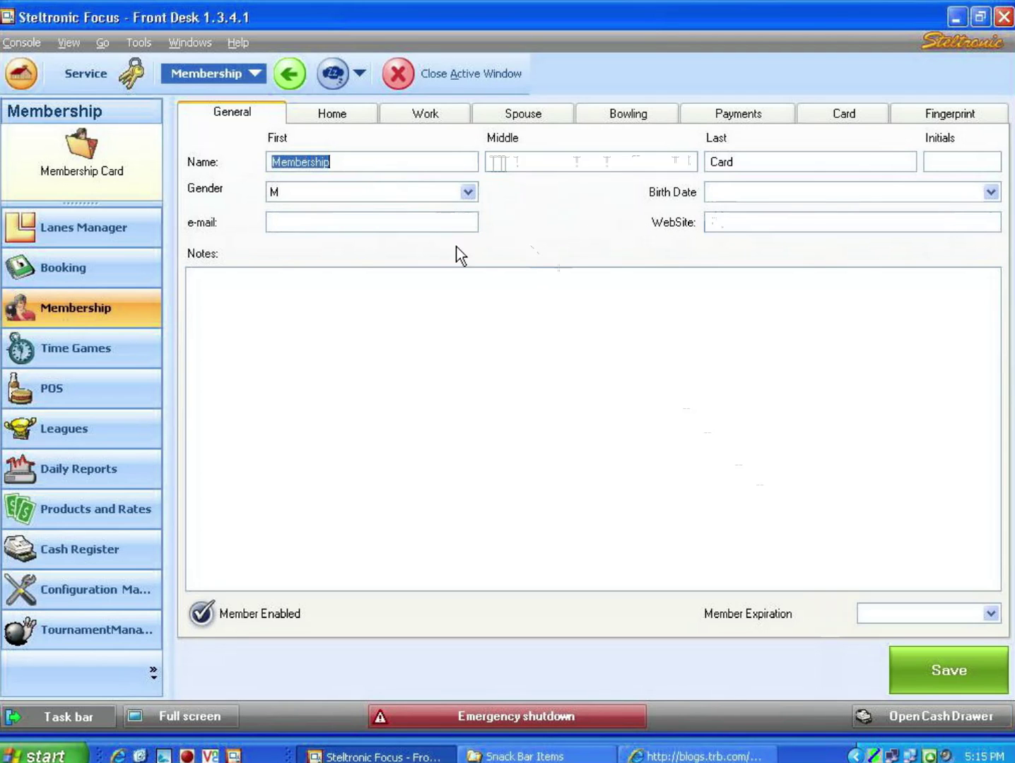
Step: Examine the member's notes, expiration date choices, and the home, work and spouse detail fields
click(449, 280)
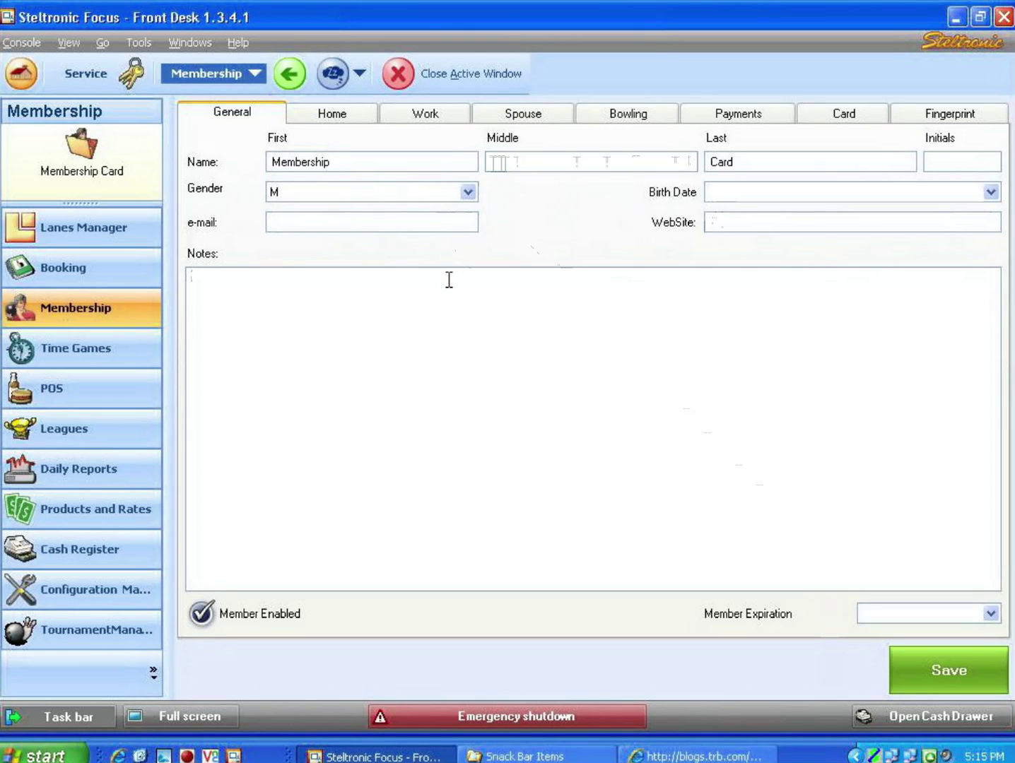
click(991, 615)
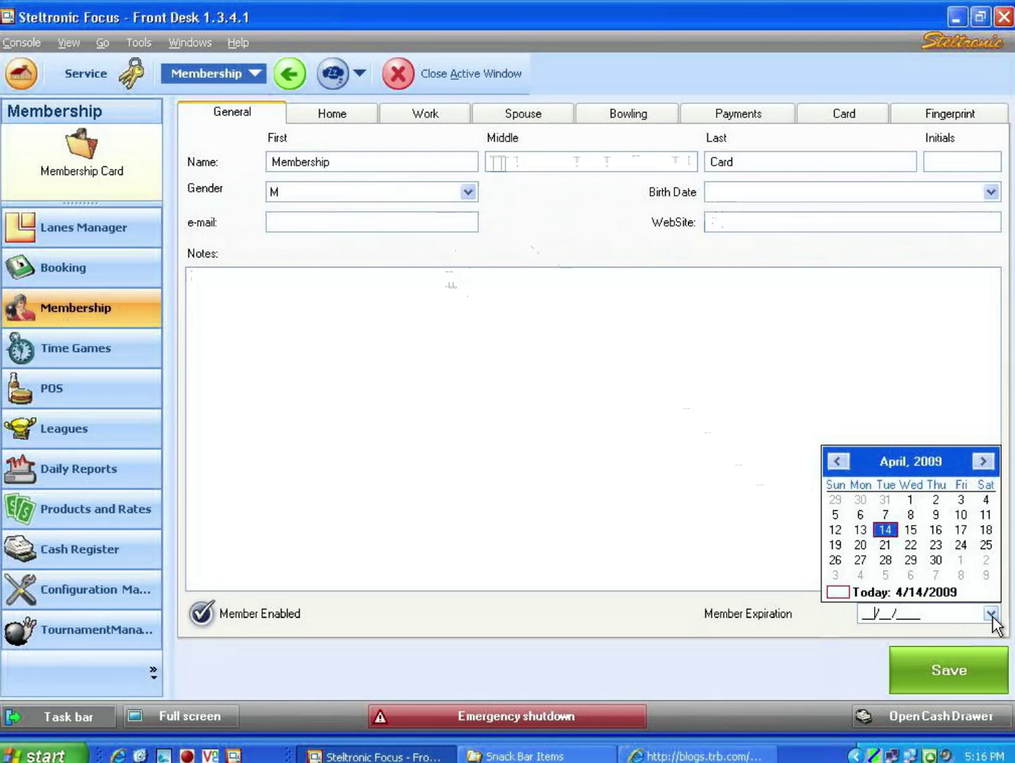
click(800, 565)
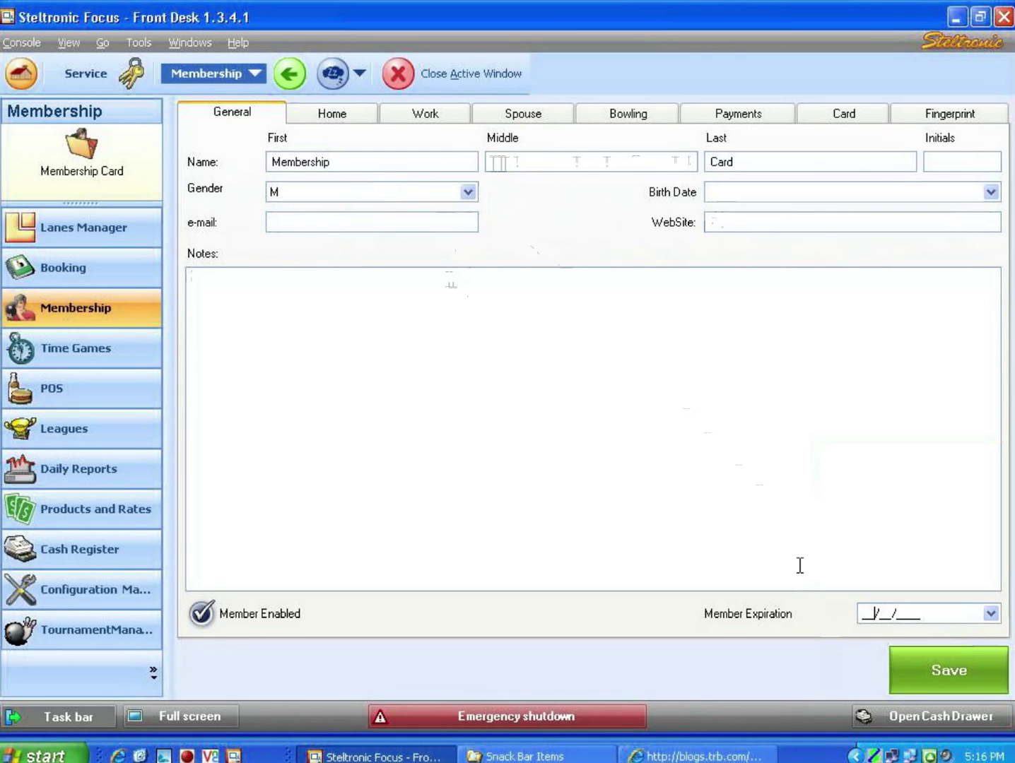
click(337, 114)
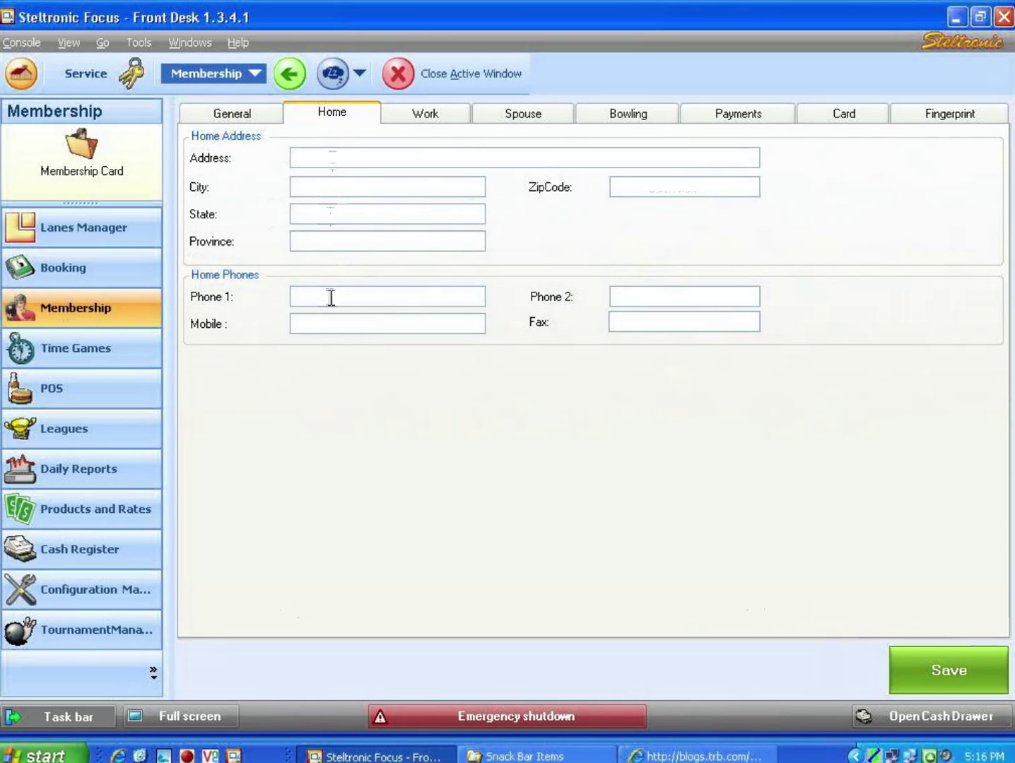
click(424, 119)
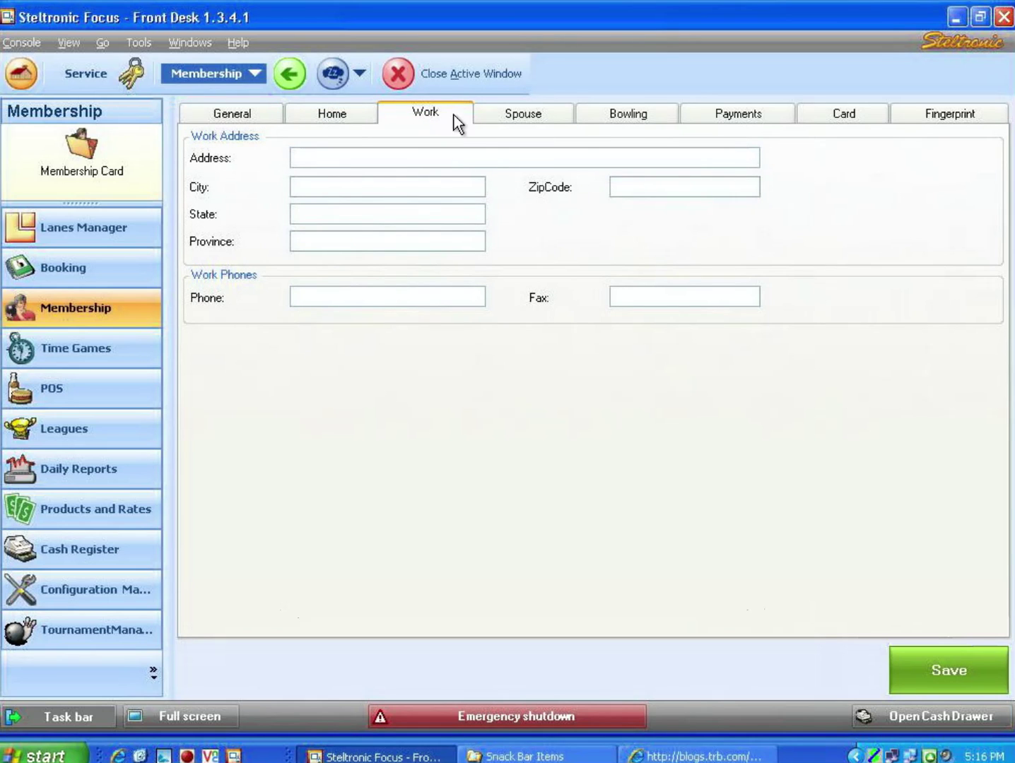
click(508, 119)
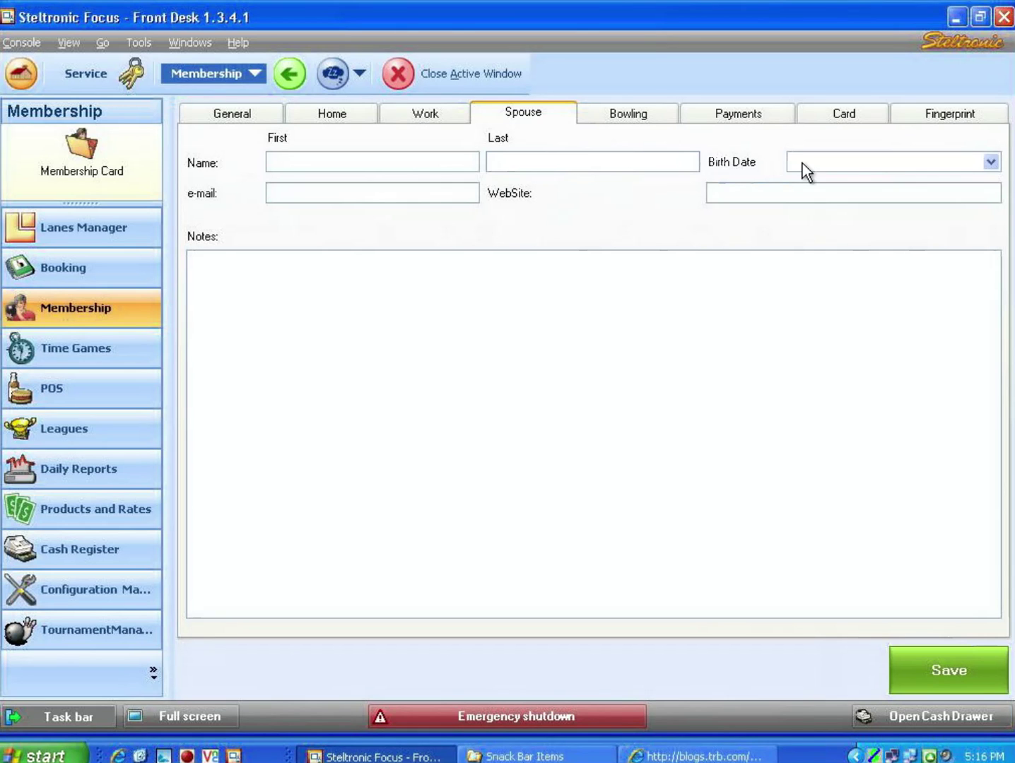
Step: Assign the member the bowling league types Scratch, Mixed and Men with the Winter season, keeping customer type Adult
click(633, 117)
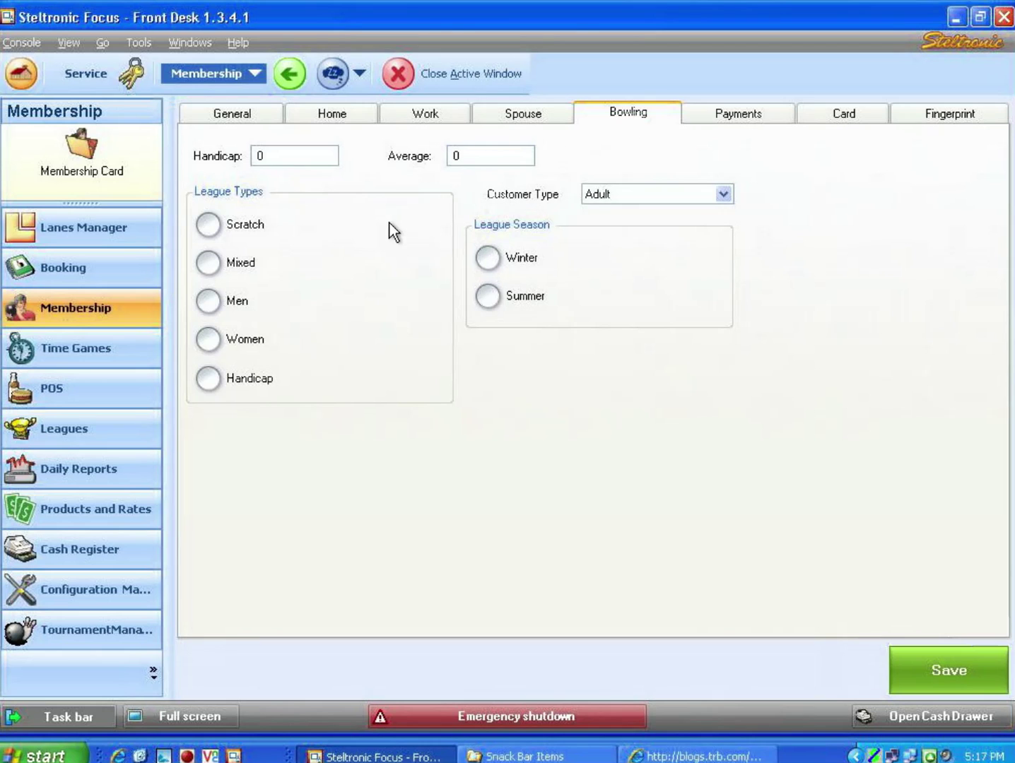
click(237, 225)
click(236, 264)
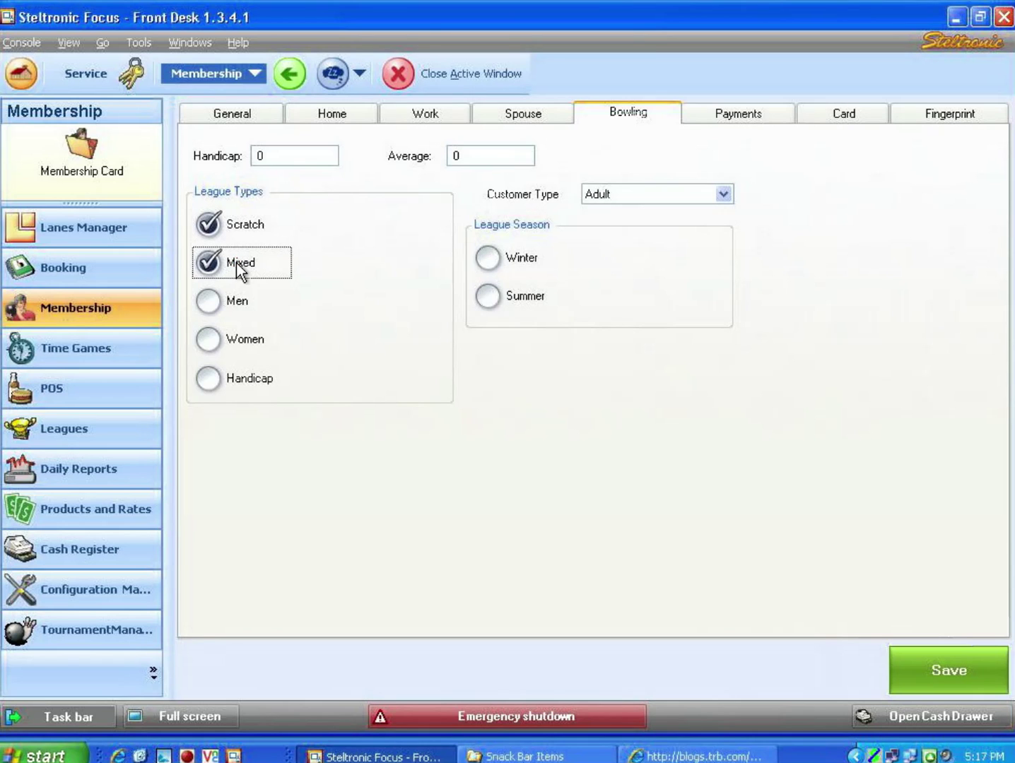
click(237, 304)
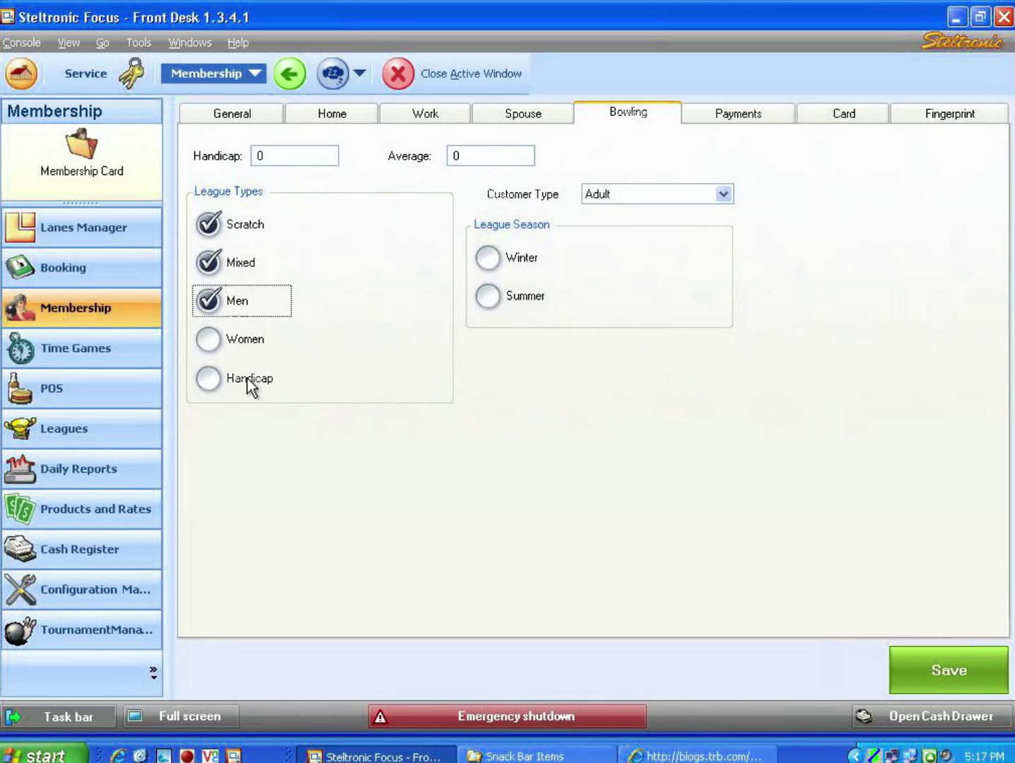
click(490, 258)
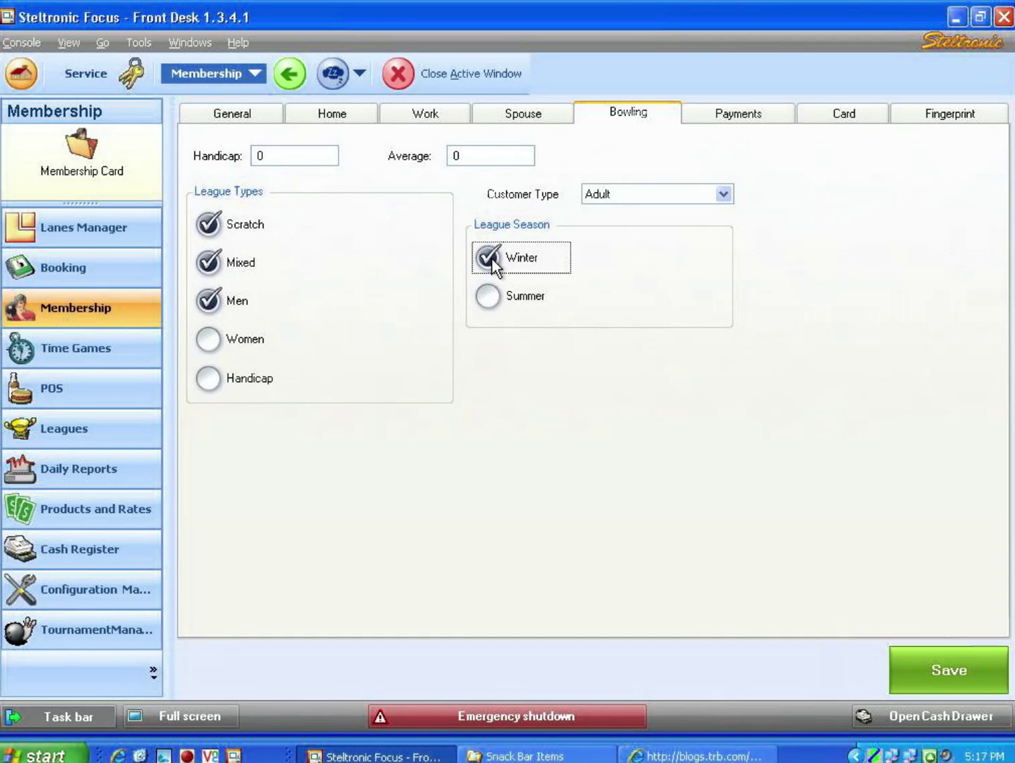
click(491, 296)
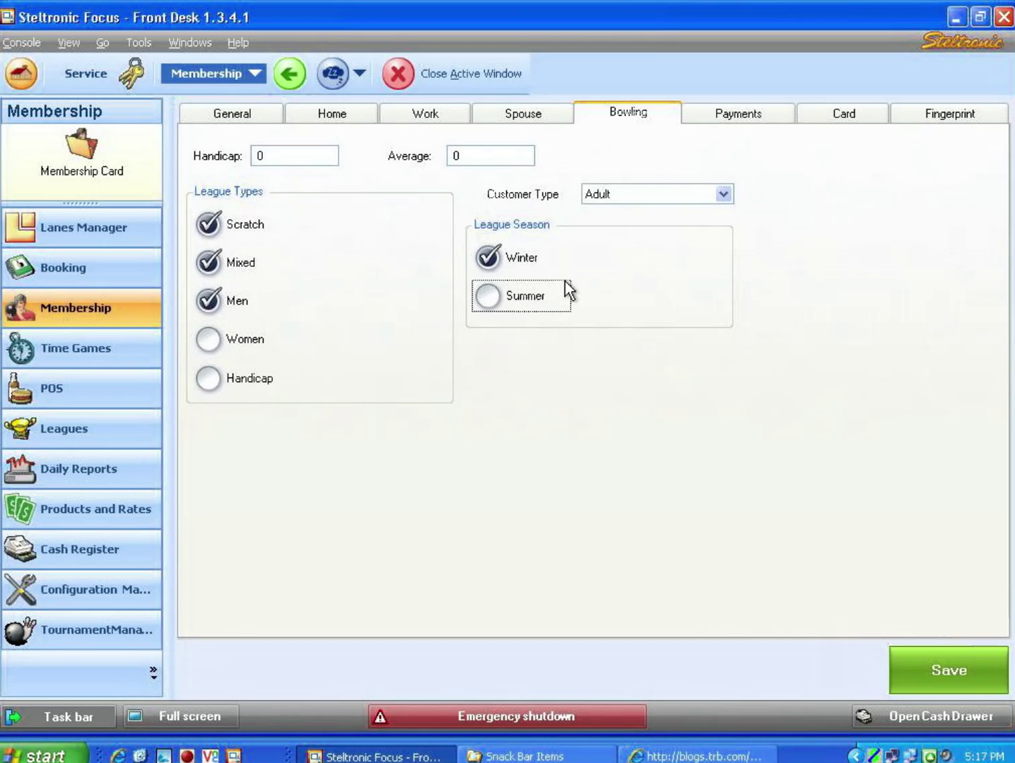
click(690, 193)
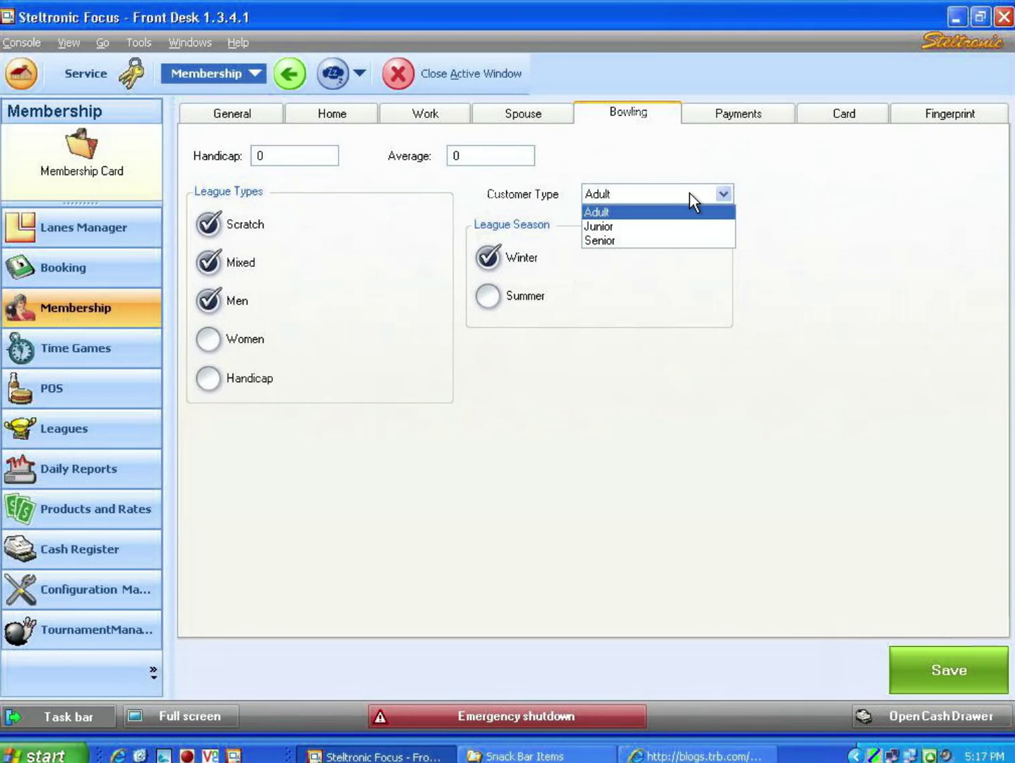
click(690, 192)
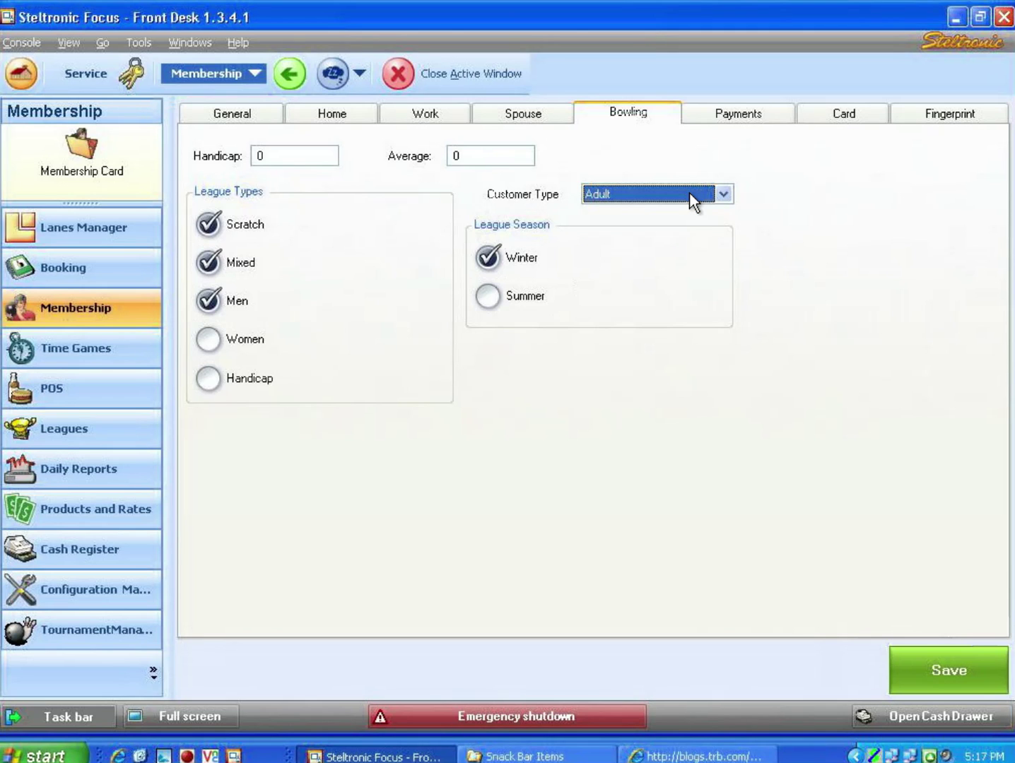
Step: Set the member's payment type to Multiple
click(739, 113)
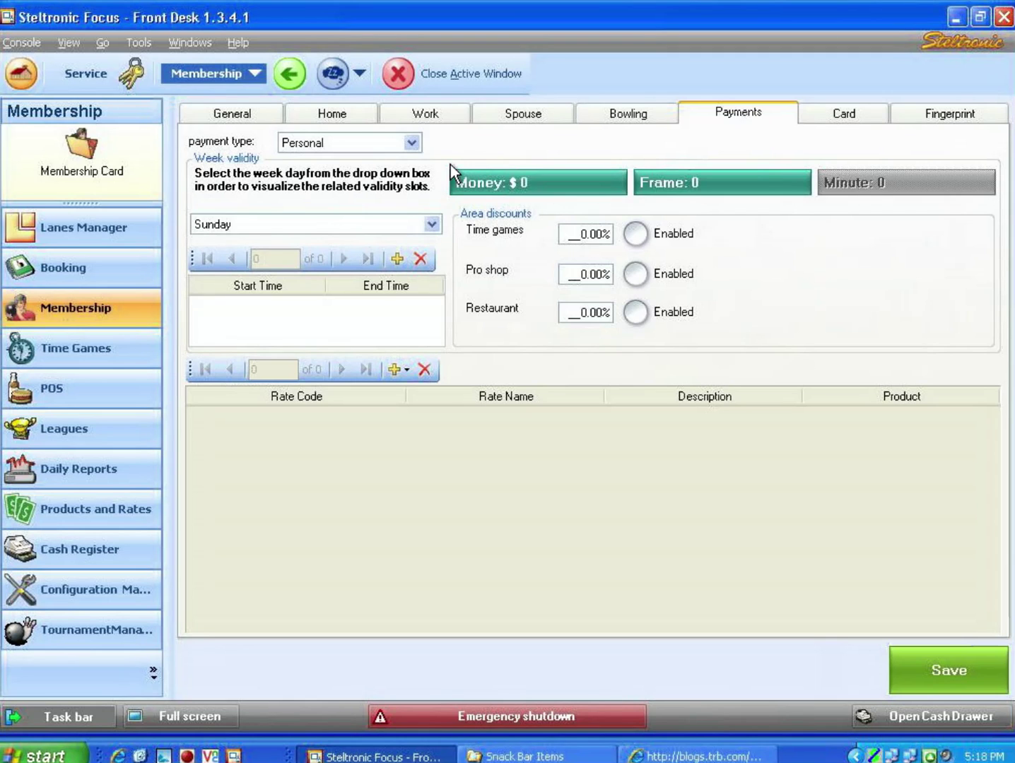
click(392, 143)
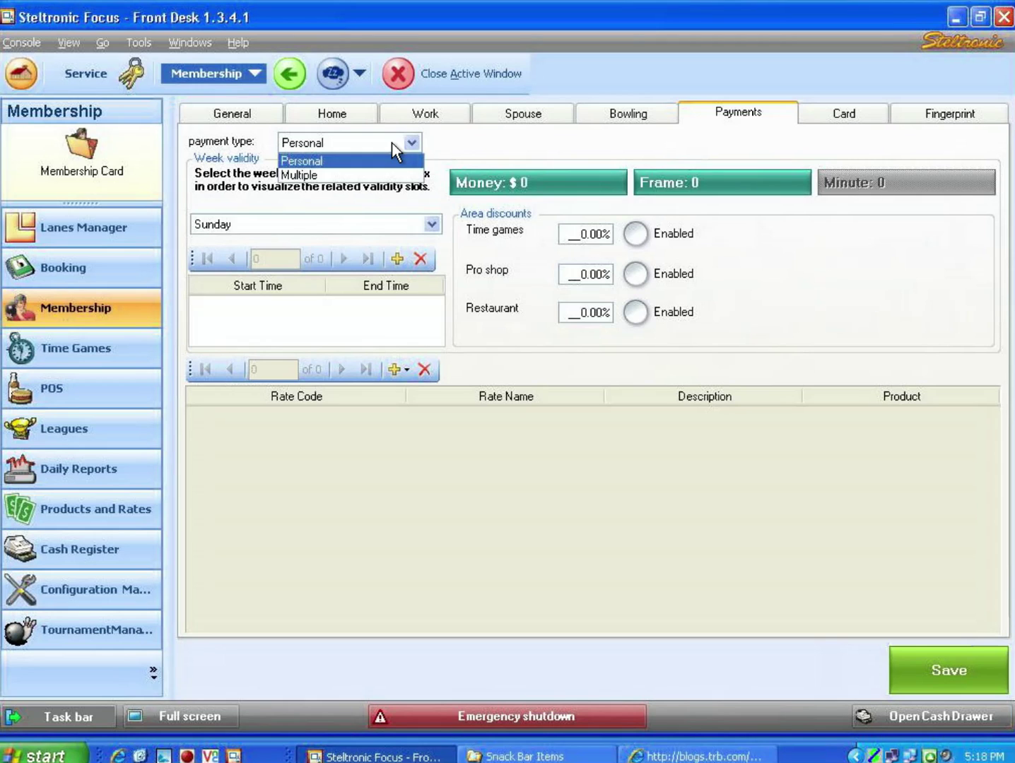
click(342, 176)
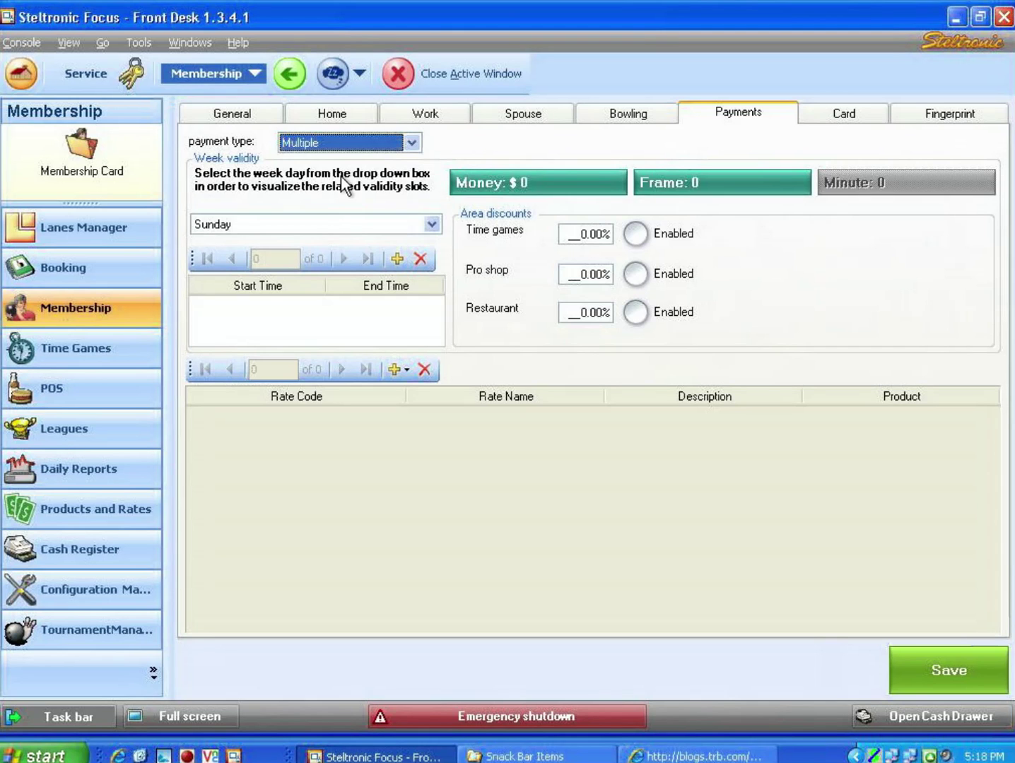
Step: Add a 12:00 AM to 11:59 PM validity slot for each day from Sunday through Friday
click(341, 224)
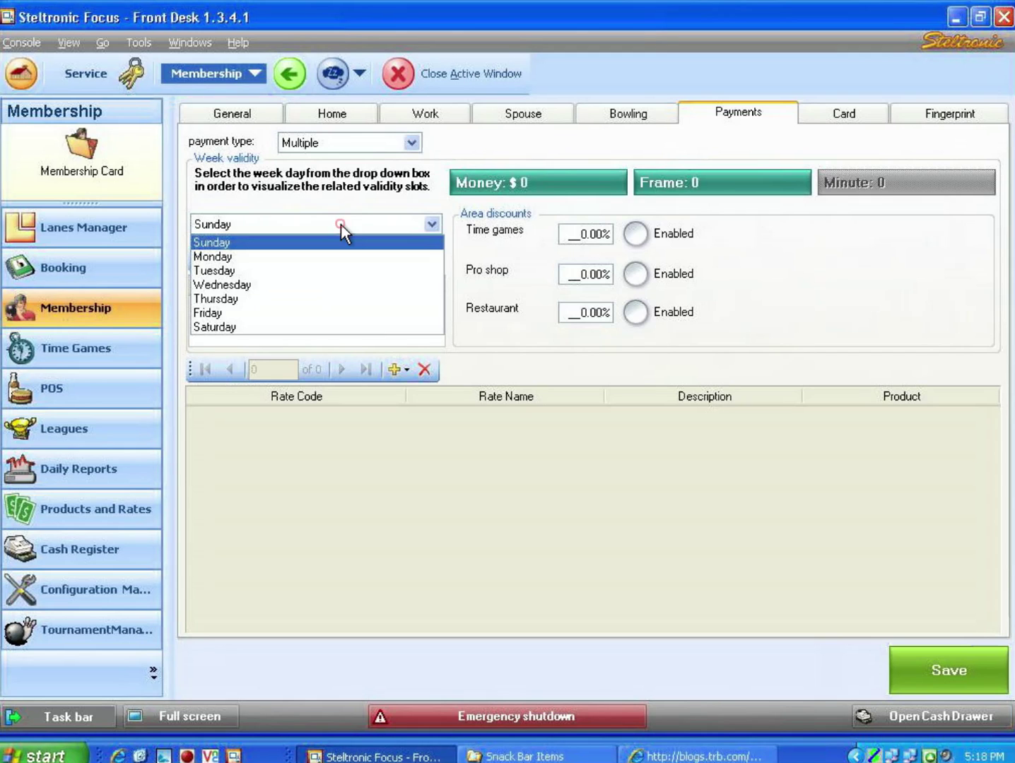
click(340, 239)
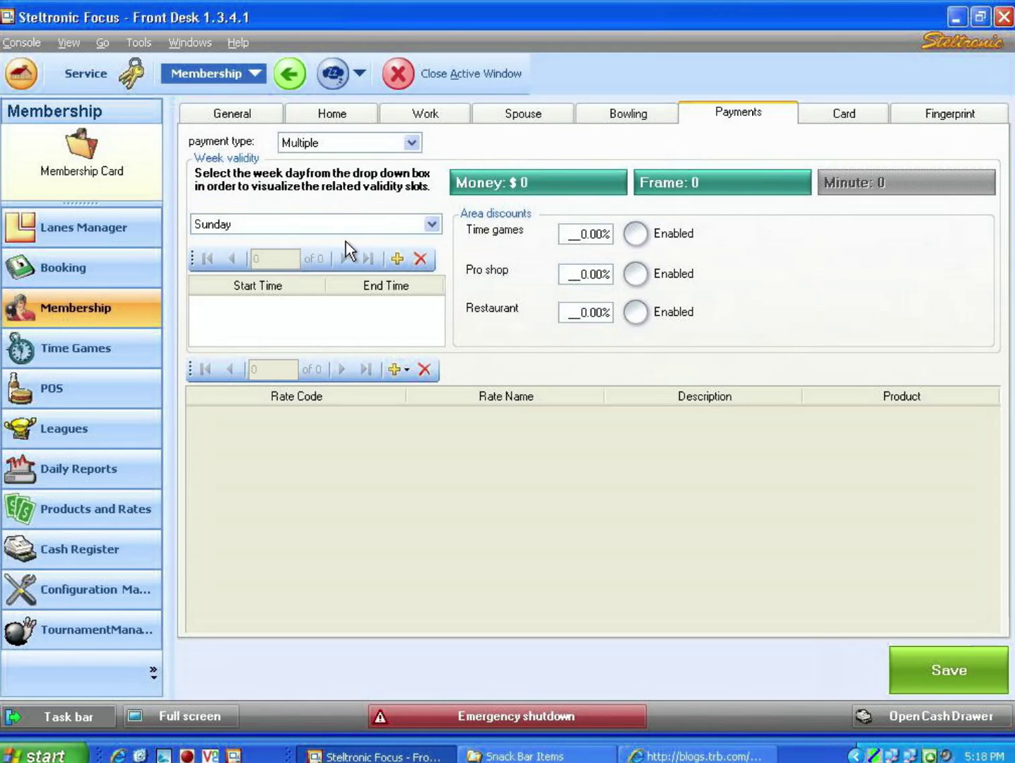
click(397, 258)
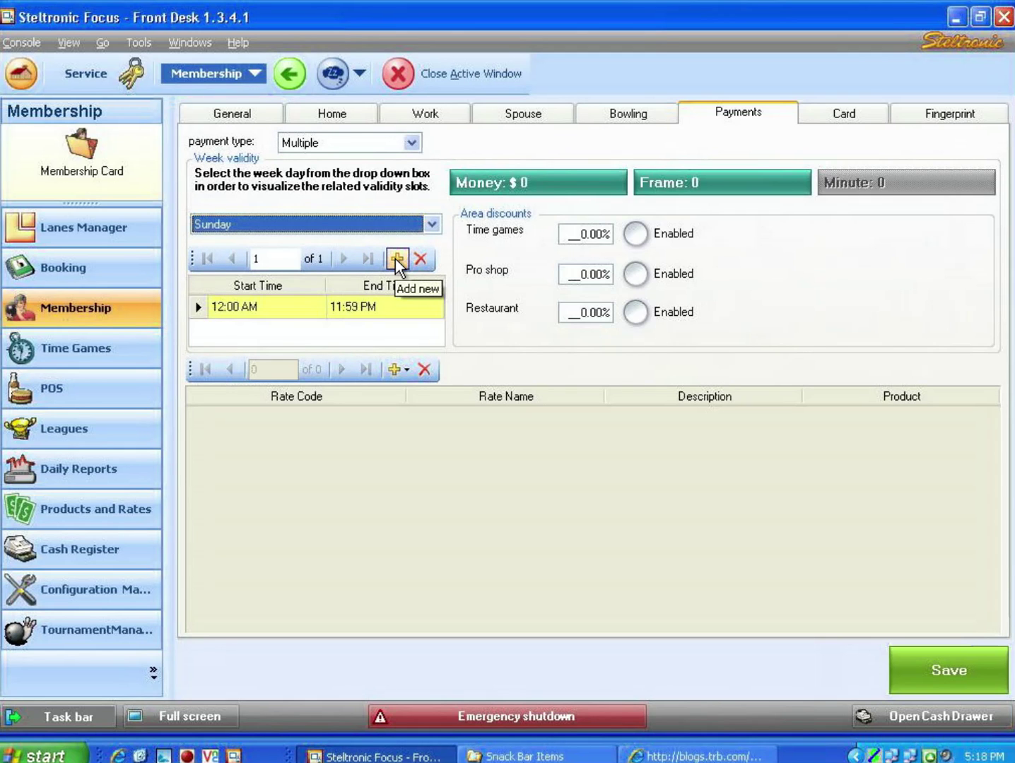
key(Down)
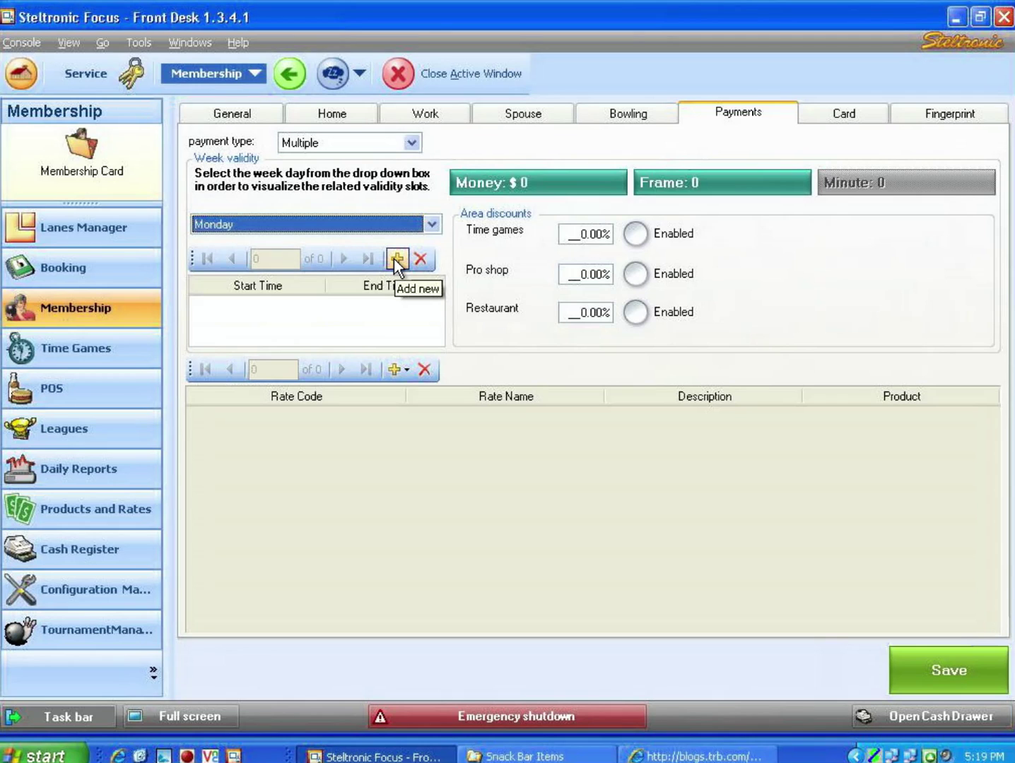
click(394, 259)
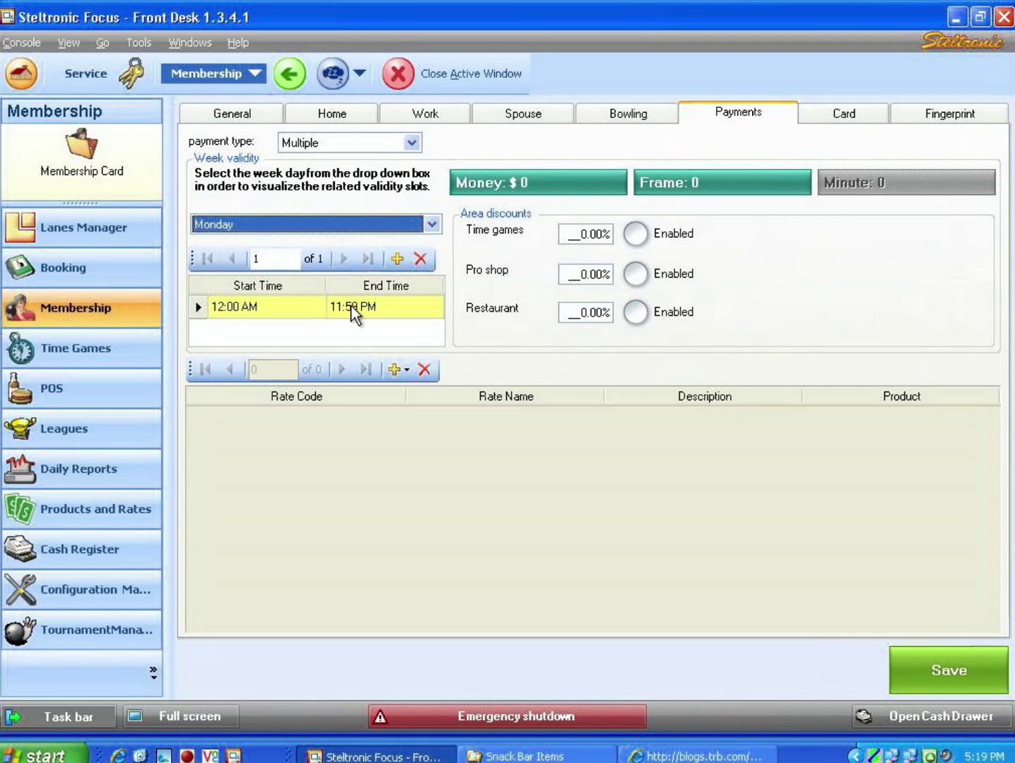
key(Down)
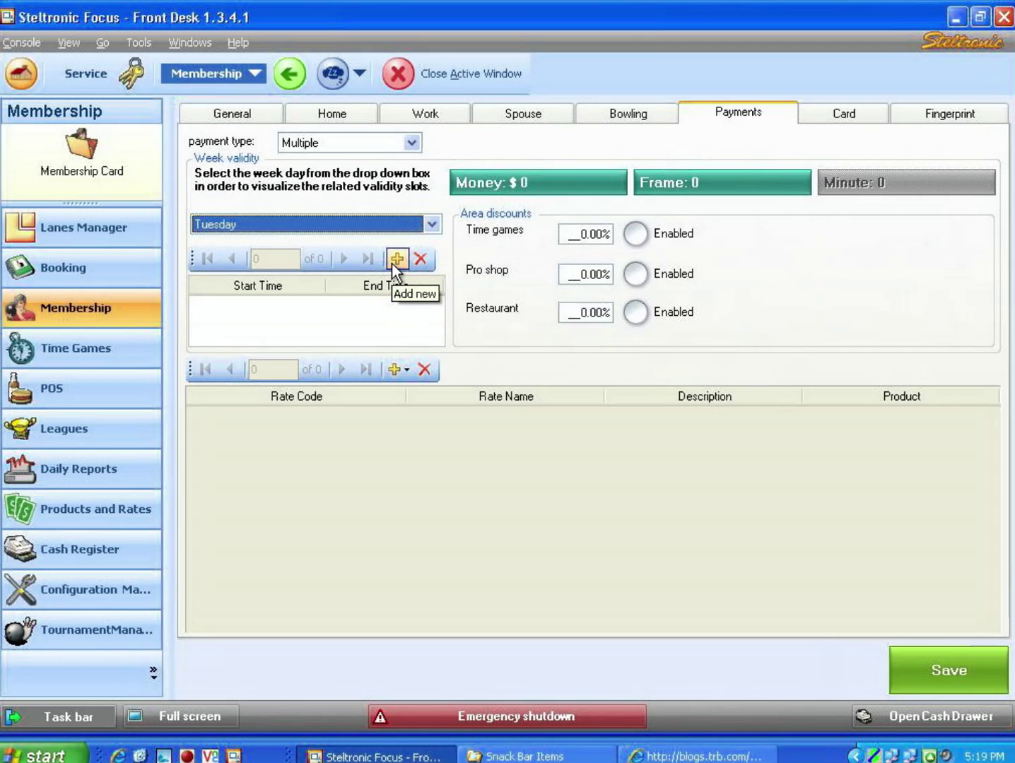
click(396, 260)
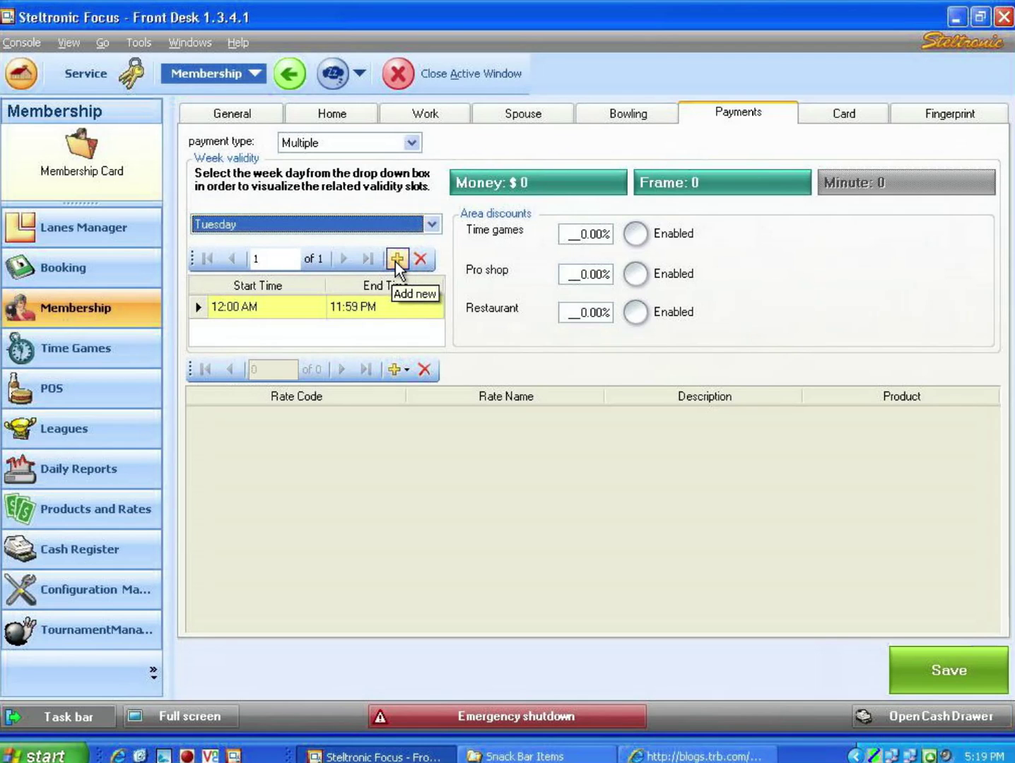
key(Down)
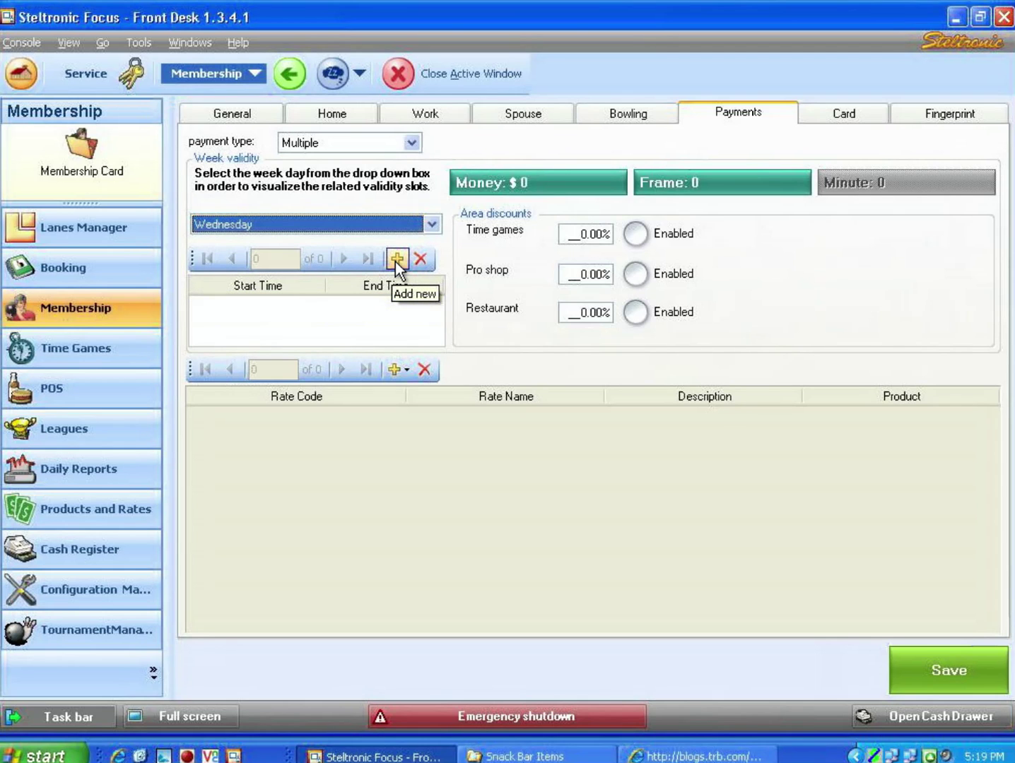
click(395, 262)
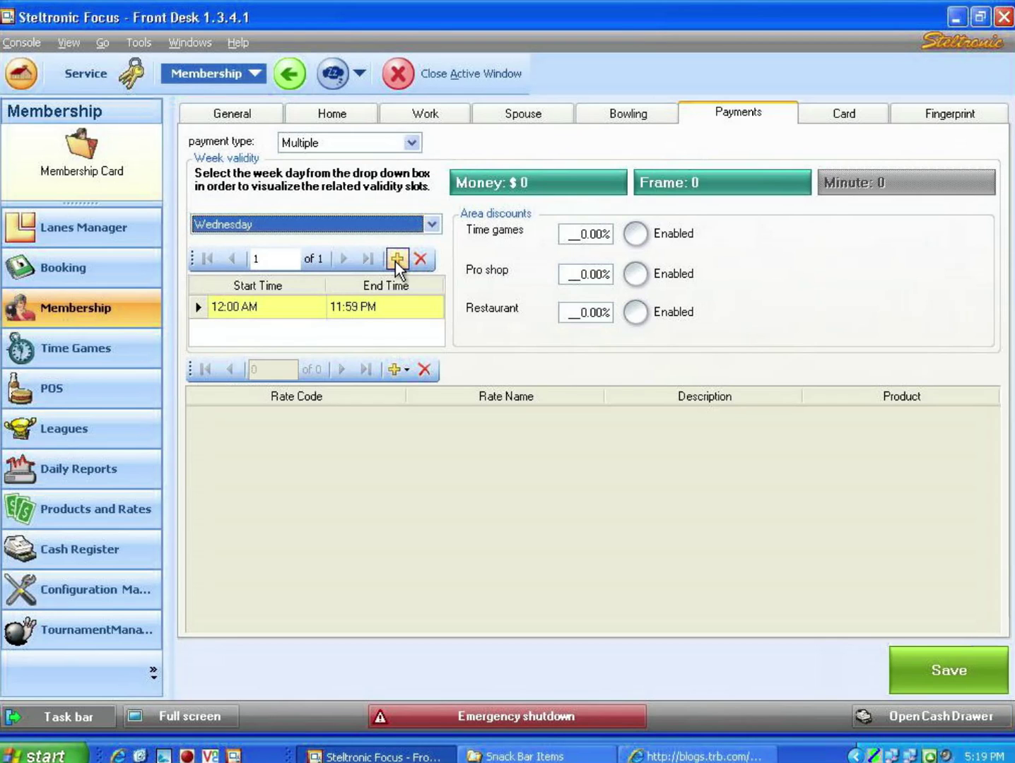
key(Down)
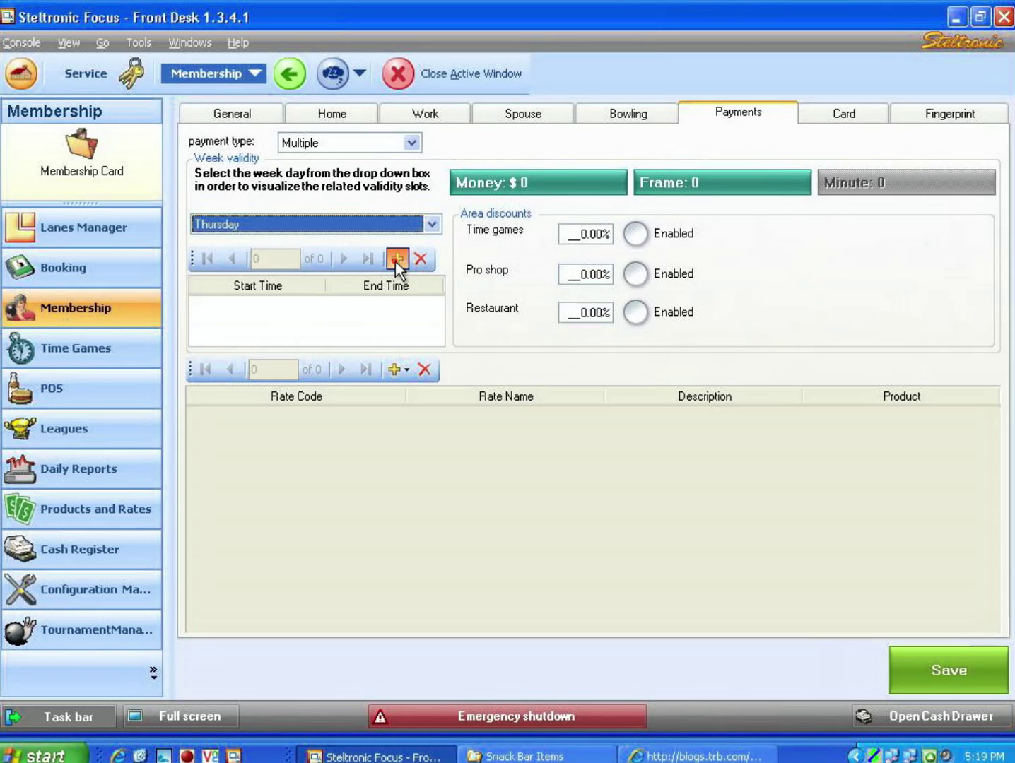
click(396, 258)
key(Down)
click(396, 259)
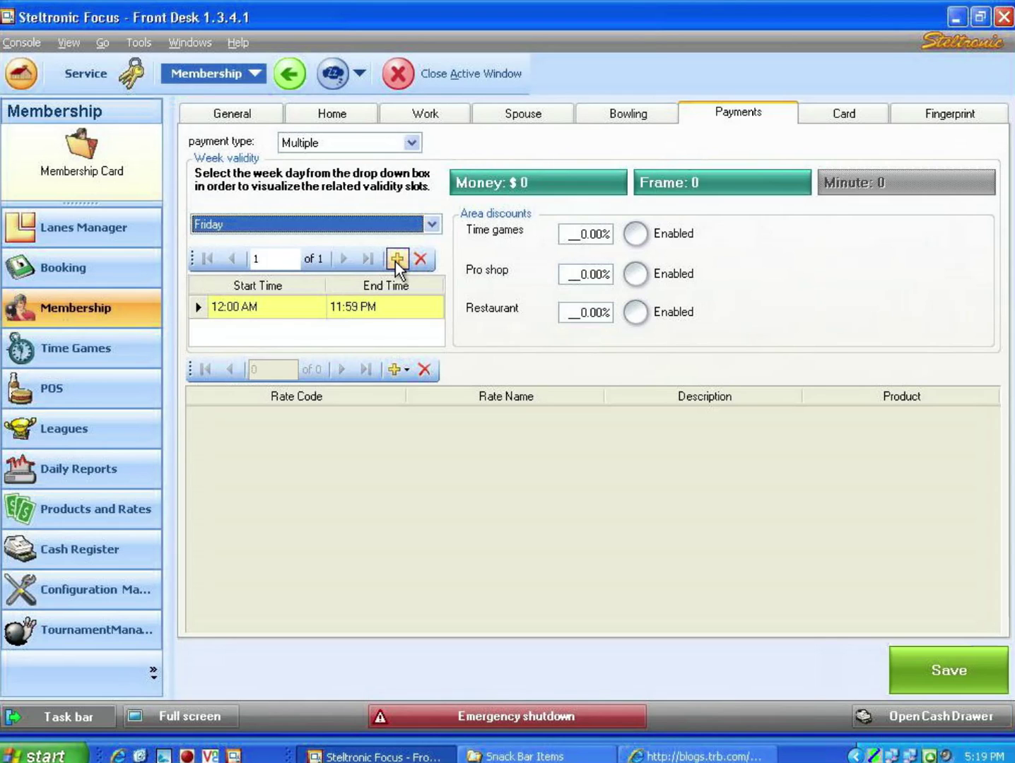
Step: Change Friday's validity slot to start at 09:00 AM and end at 05:00 PM
click(254, 310)
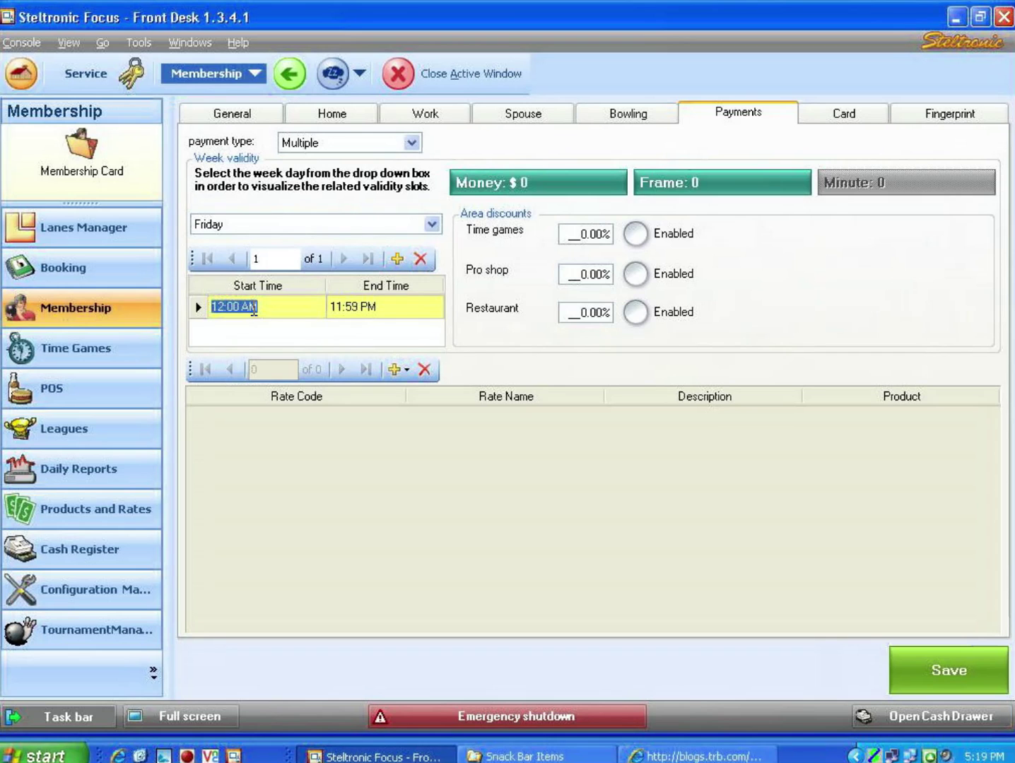
text(0__ __)
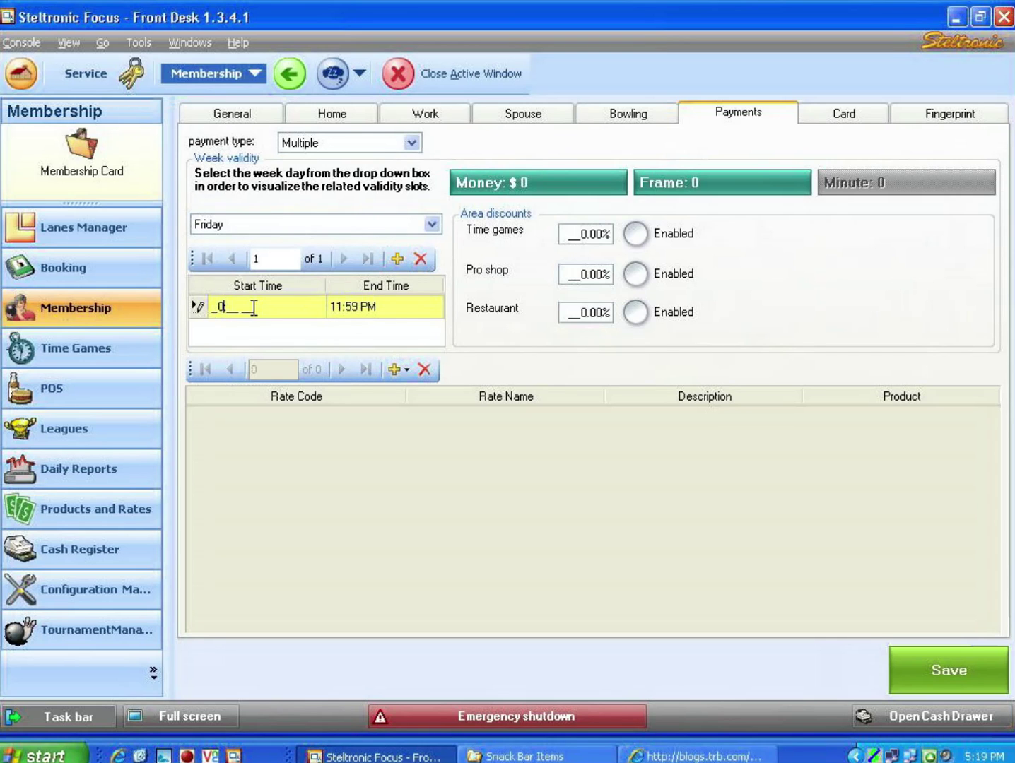
text(900am)
key(Tab)
text(0500pm)
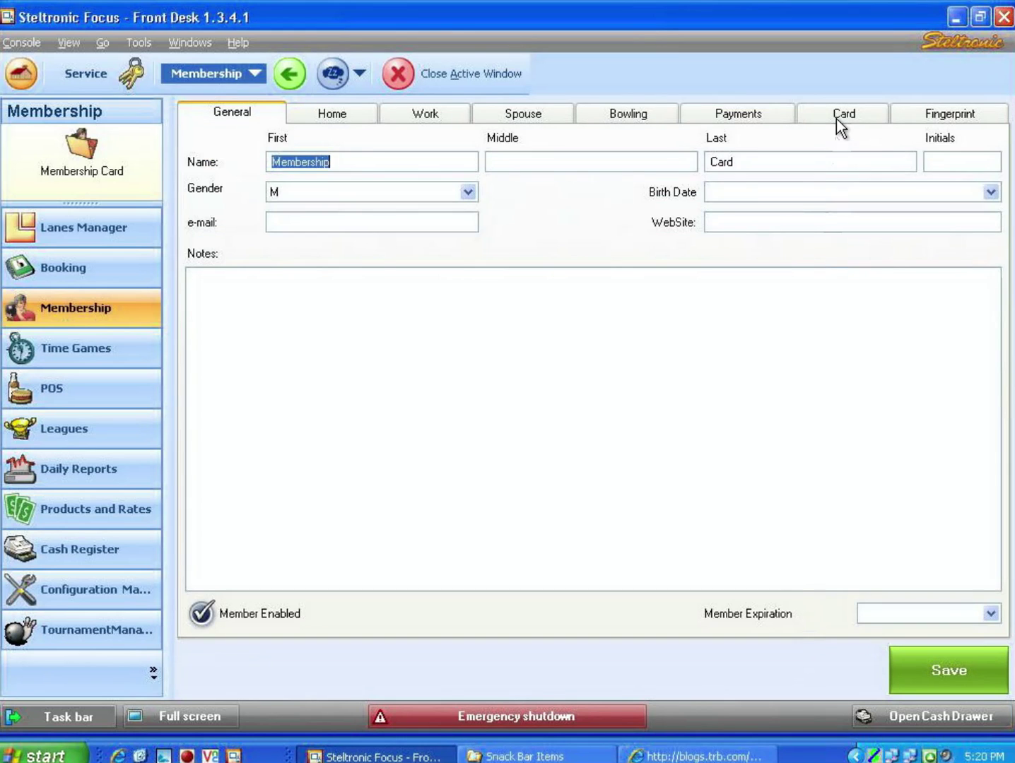
Step: Set the emission date of the member's card to today's date, 04/14/2009
click(837, 113)
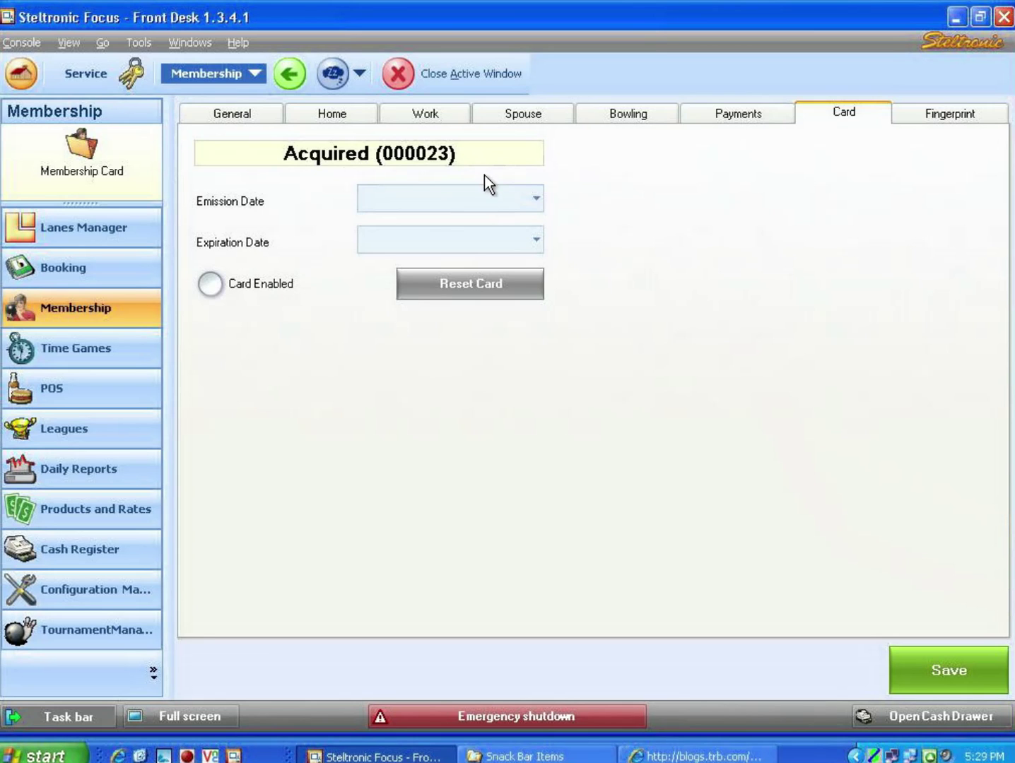
click(485, 196)
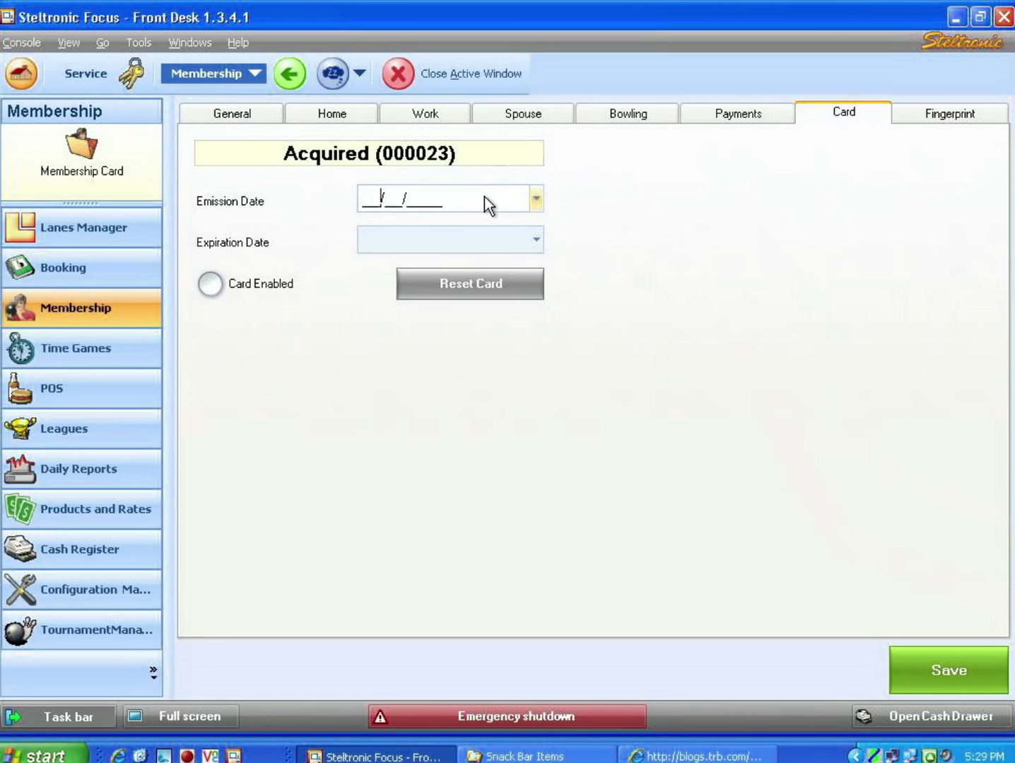
click(537, 200)
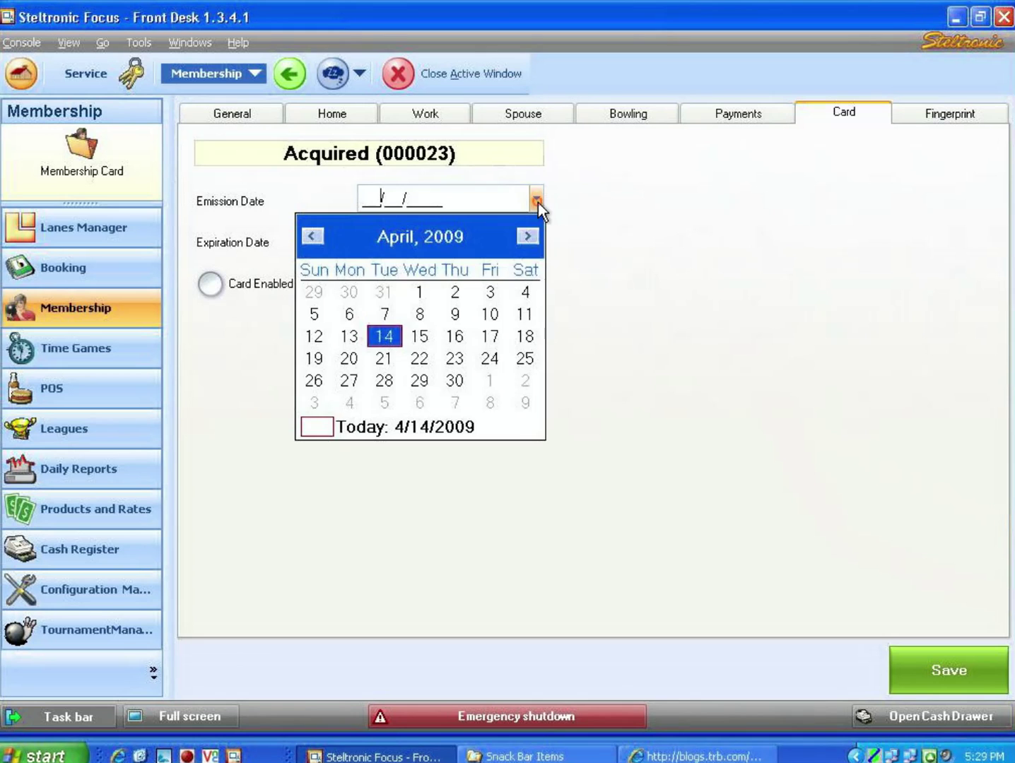
click(423, 430)
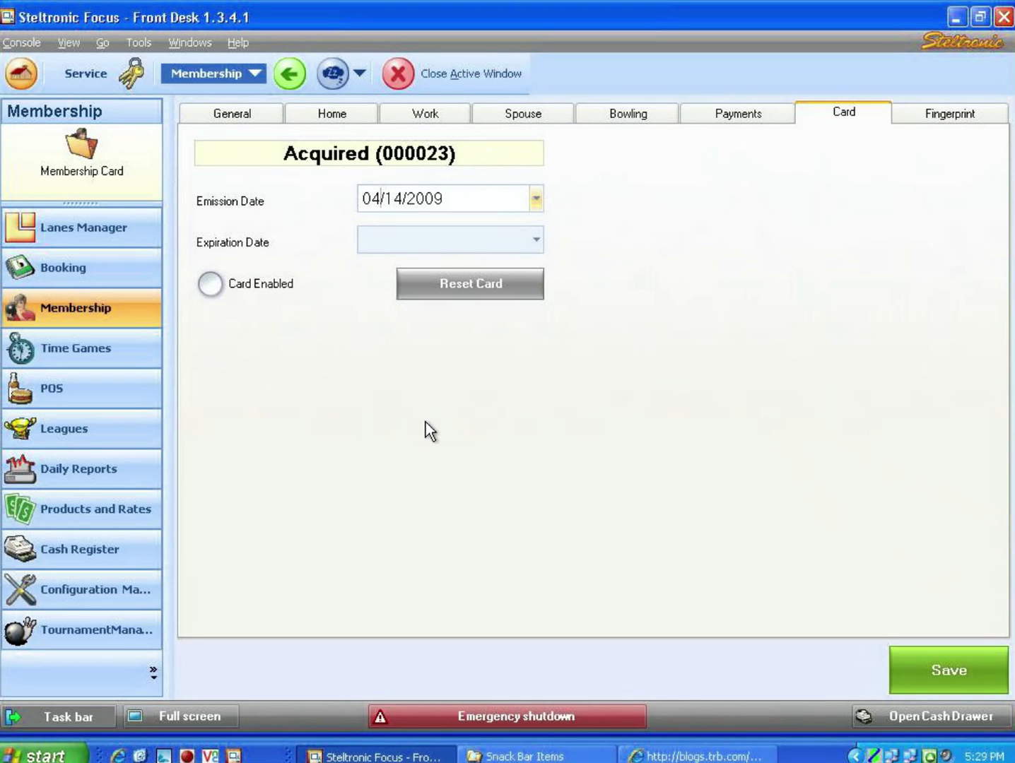
Step: Set the card's expiration date to 04/14/2020 and enable the card
click(536, 237)
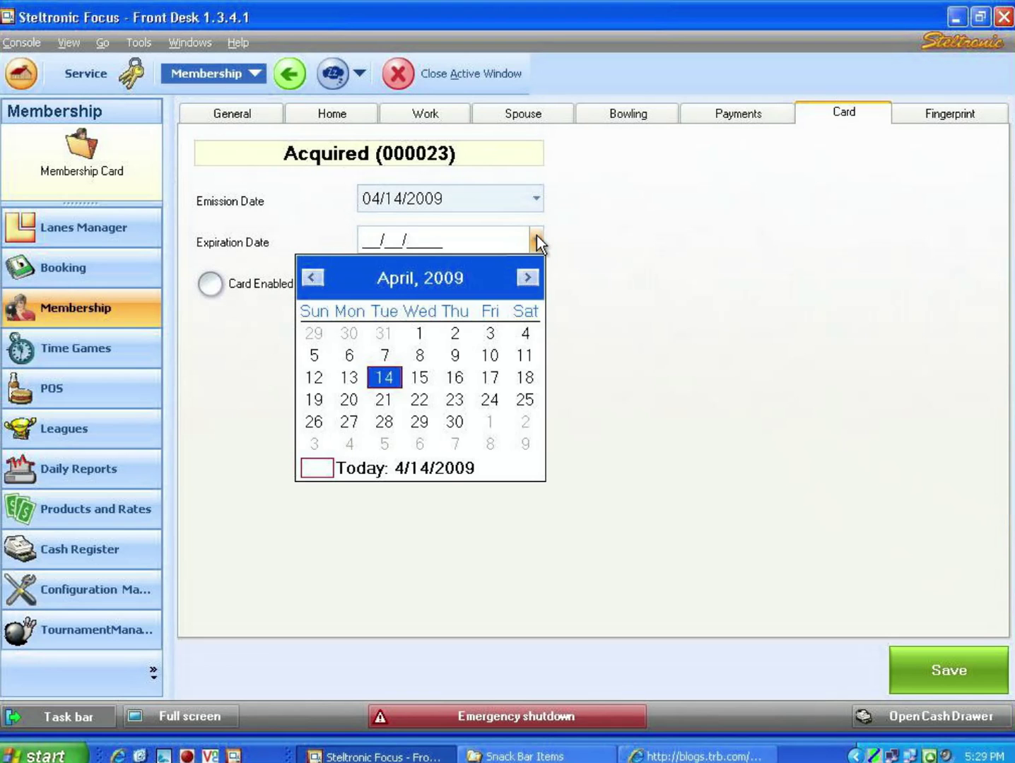
click(387, 381)
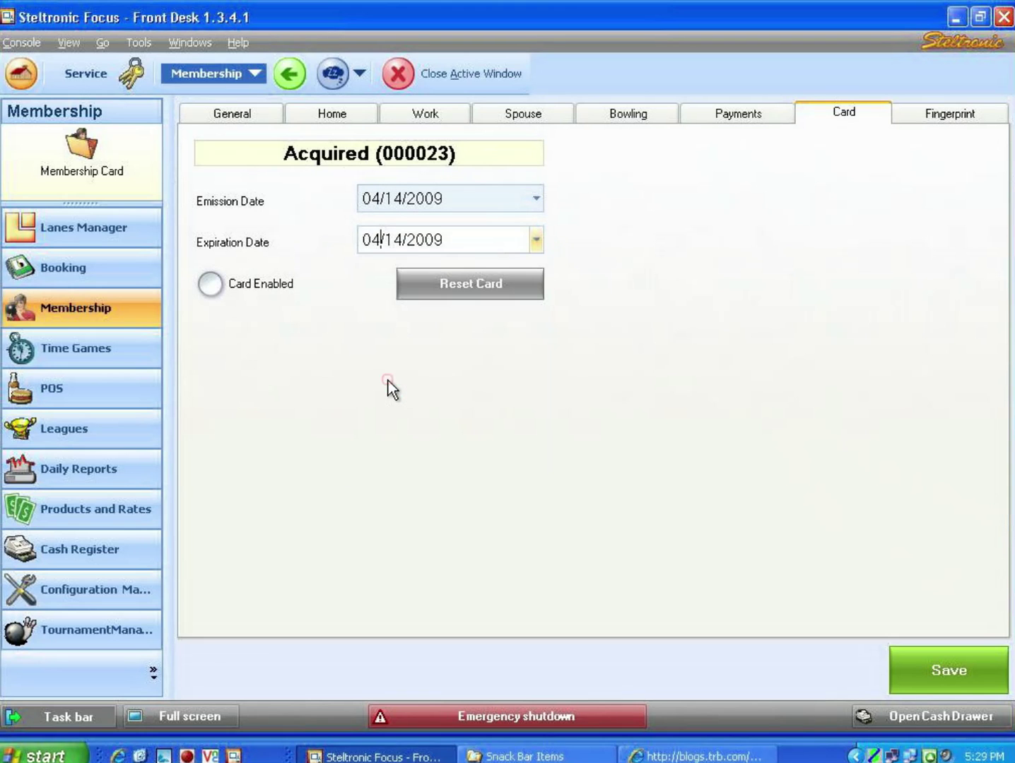
click(463, 243)
key(BackSpace)
key(BackSpace)
text(20)
click(218, 286)
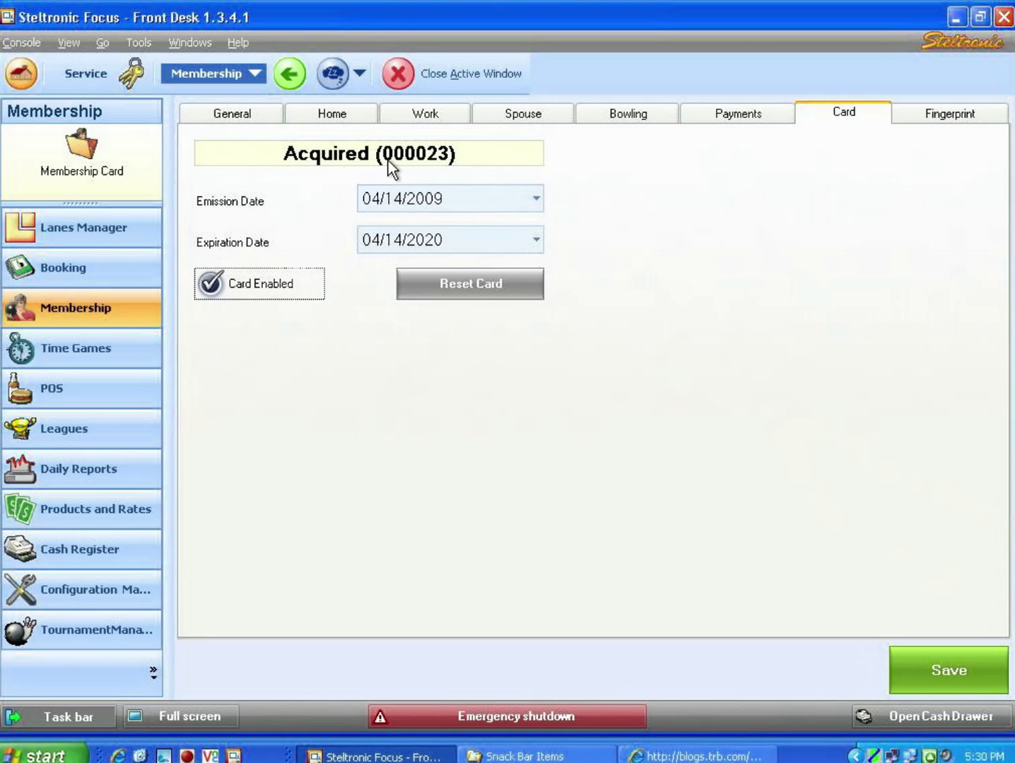
Step: Set the start of the member's fingerprint validity to 04/14/2009
click(934, 114)
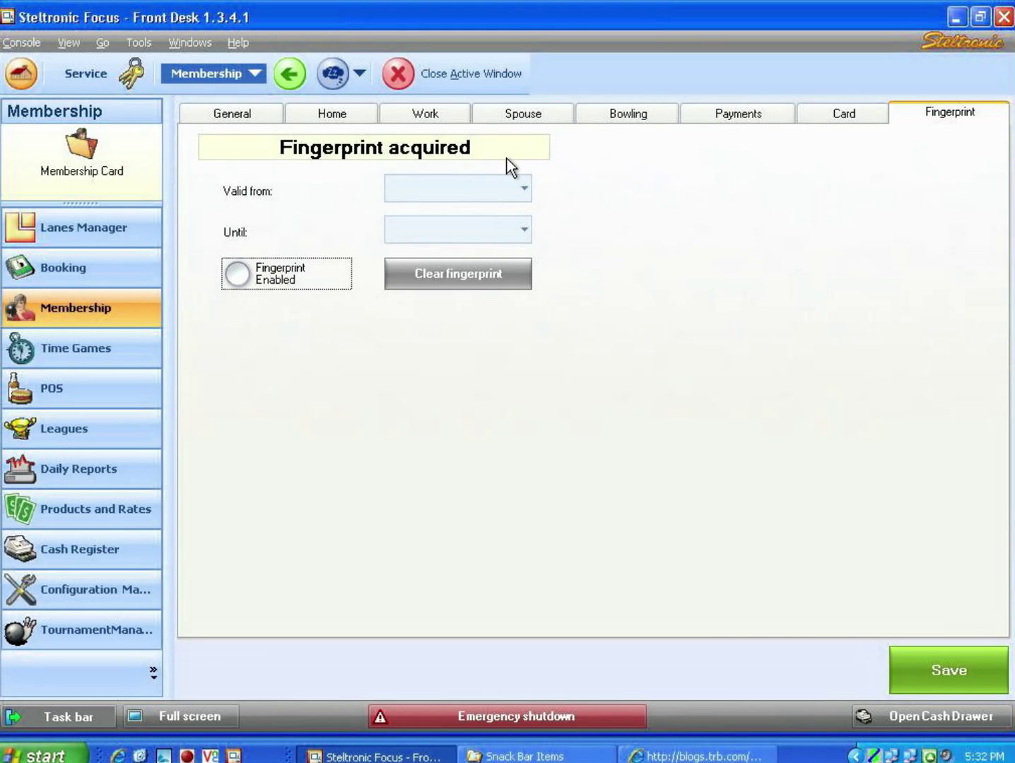
click(524, 188)
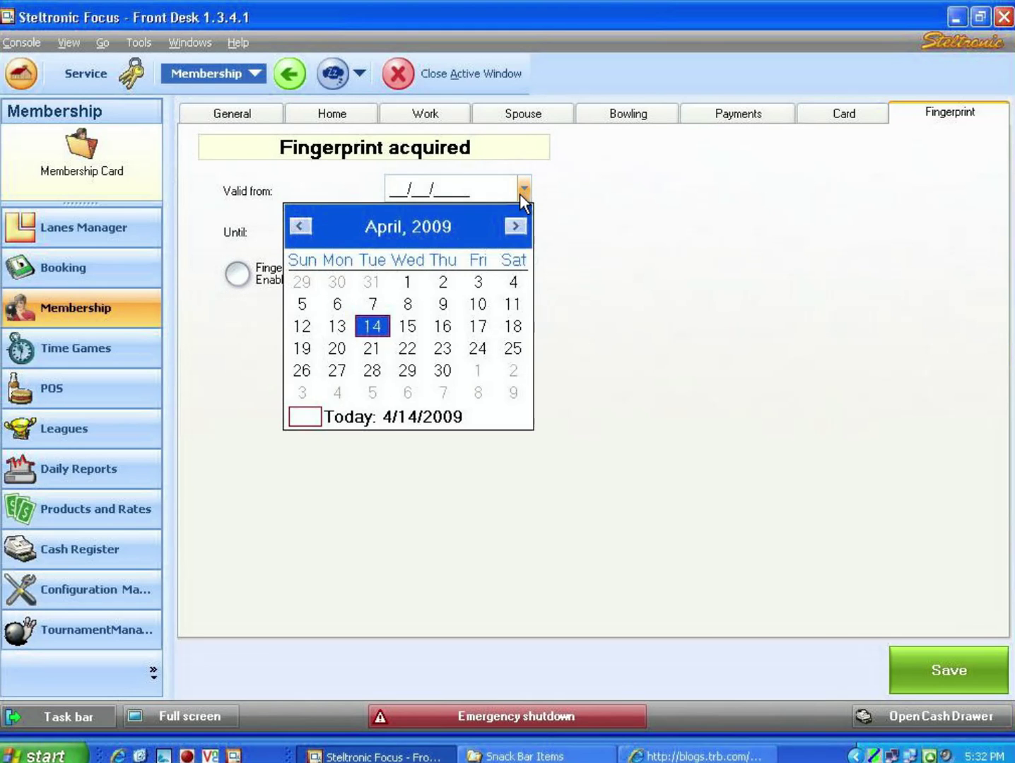
click(374, 328)
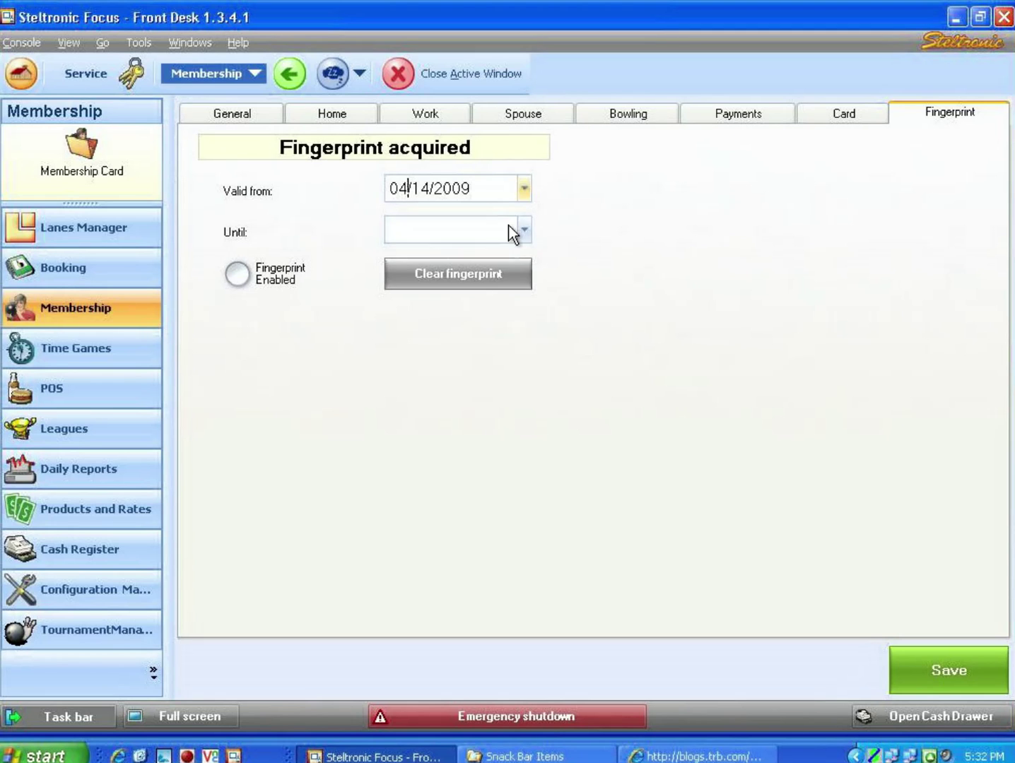
click(524, 190)
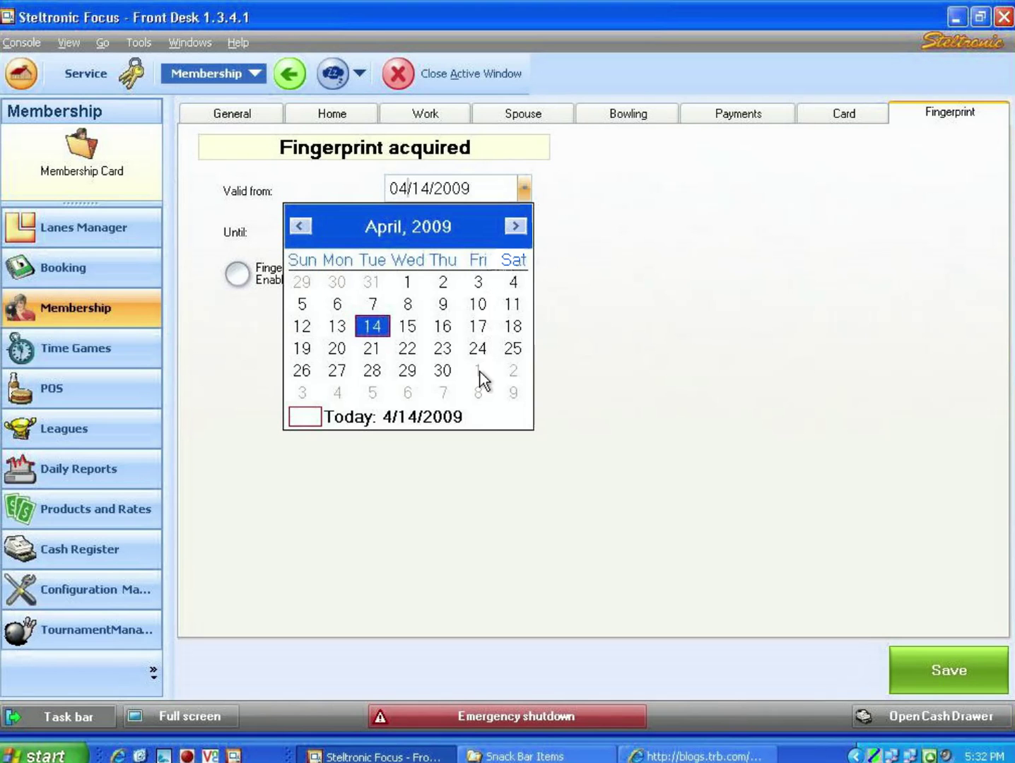
click(366, 324)
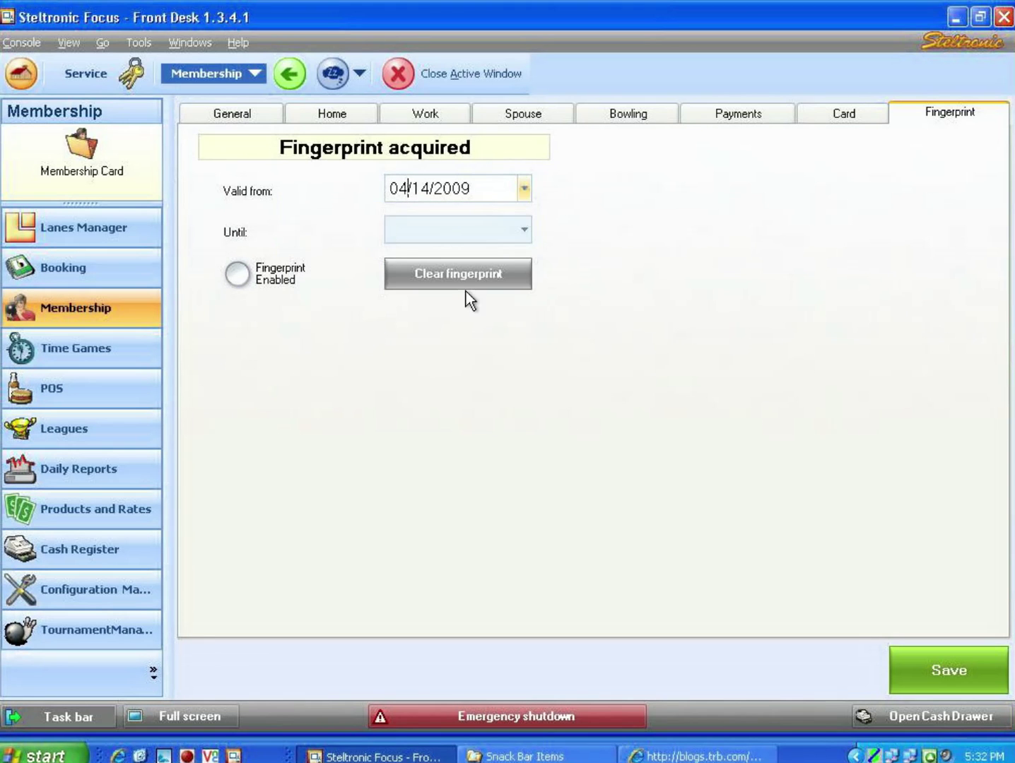
Step: Enable the fingerprint with a validity end date of 04/14/2020 and save the member record
click(527, 232)
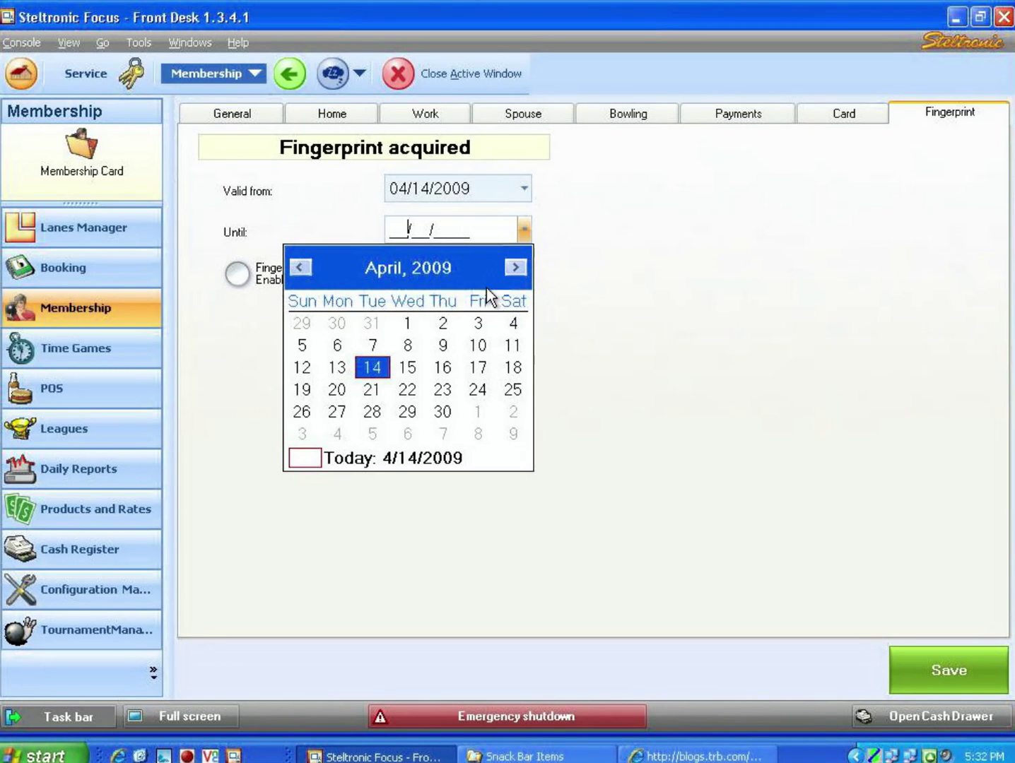
click(373, 367)
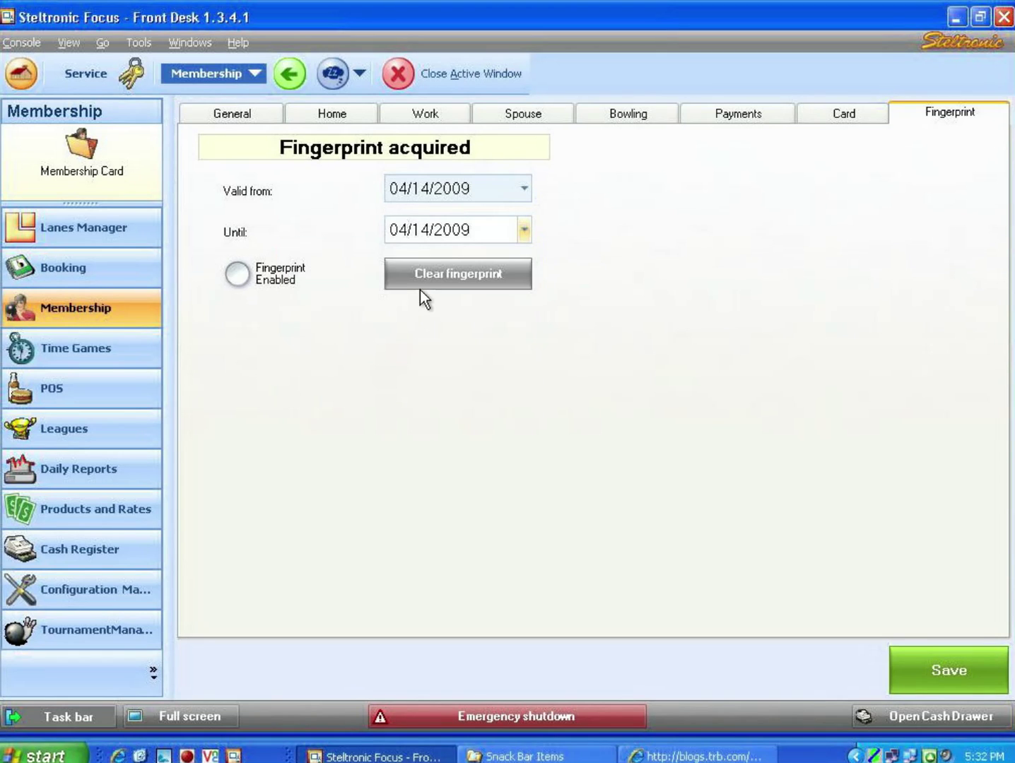
click(485, 228)
key(BackSpace)
key(BackSpace)
key(BackSpace)
key(BackSpace)
text(2020)
click(241, 276)
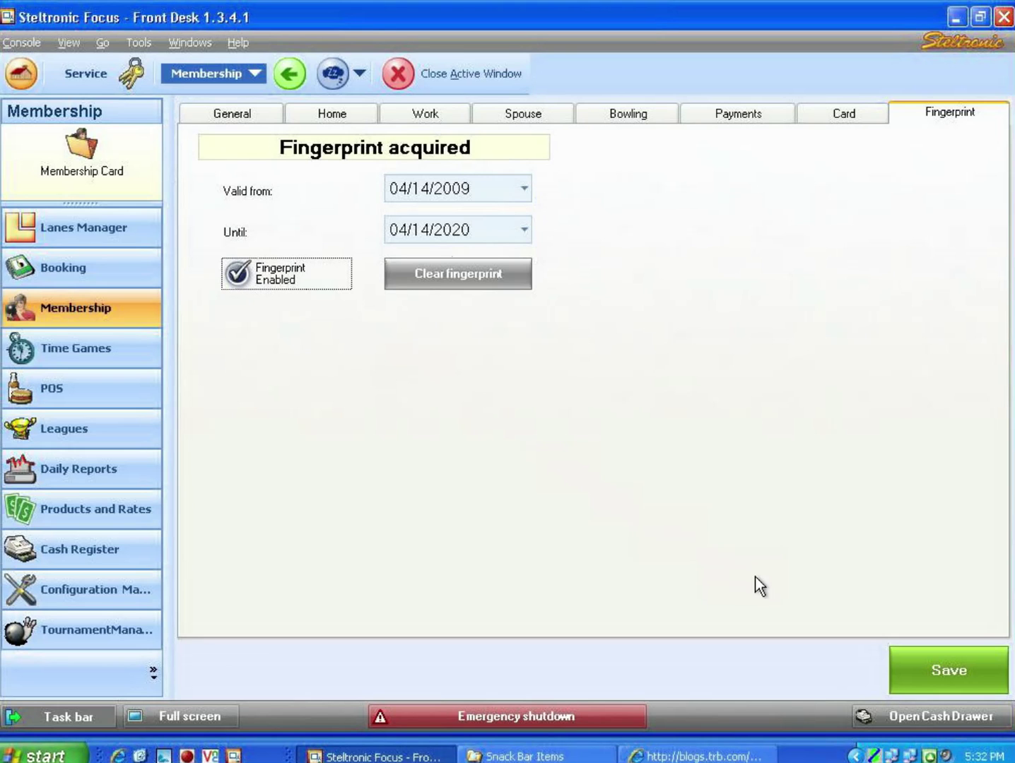
click(919, 665)
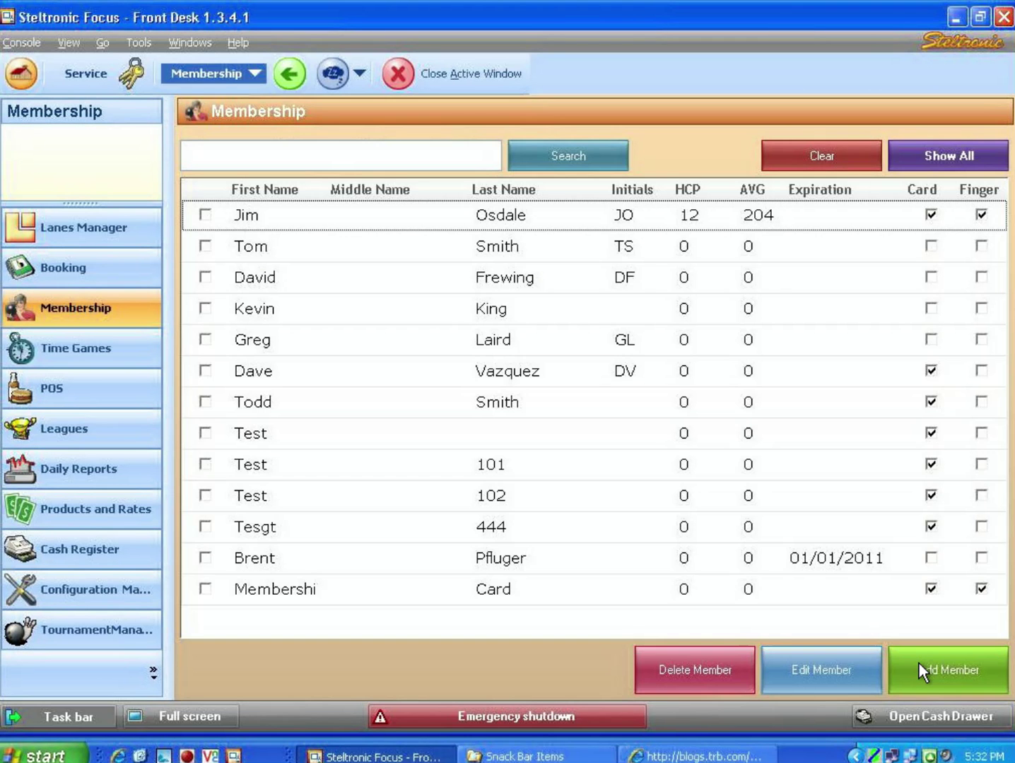